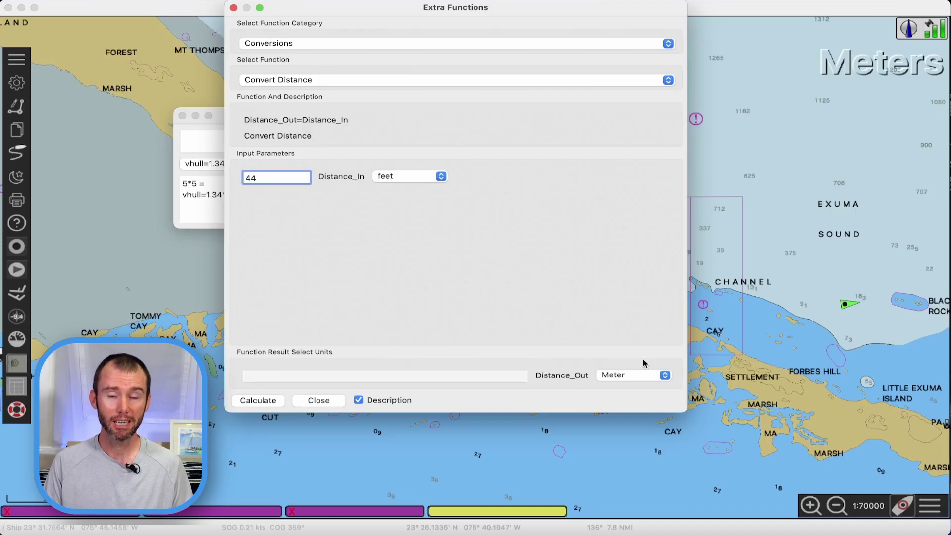
Calculate the conversion of 44 feet to meters and look through the other conversion functions before closing Extra Functions.
{"action": "left_click", "coordinate": [275, 401]}
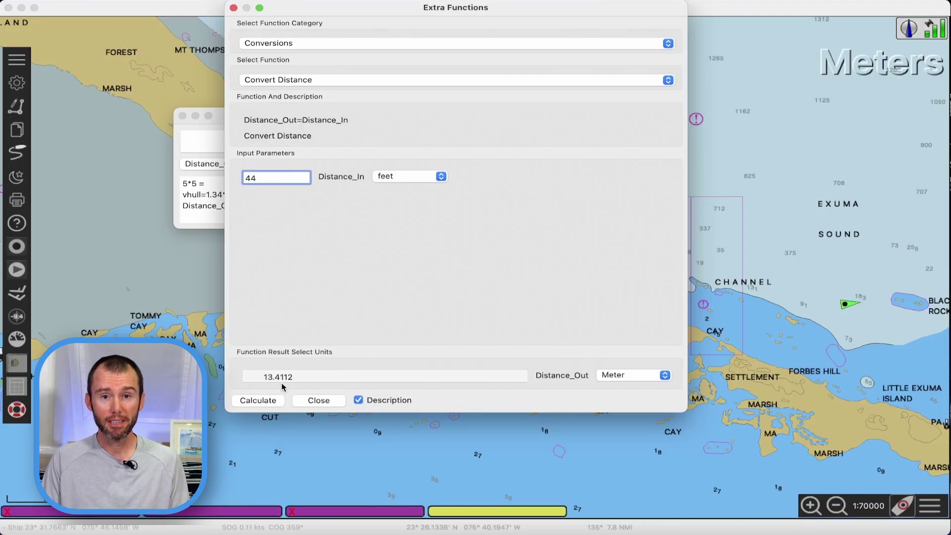
{"action": "left_click", "coordinate": [345, 46]}
{"action": "left_click", "coordinate": [337, 83]}
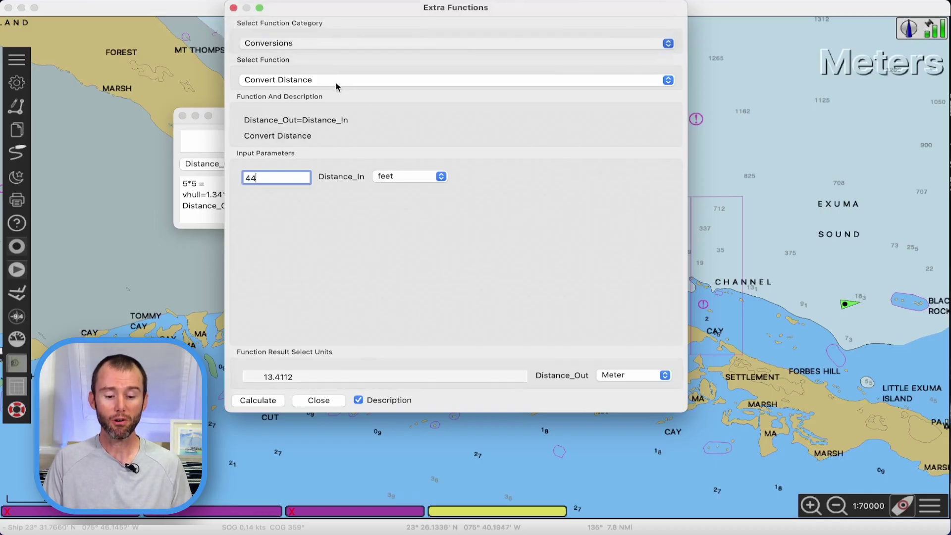
{"action": "left_click", "coordinate": [341, 84]}
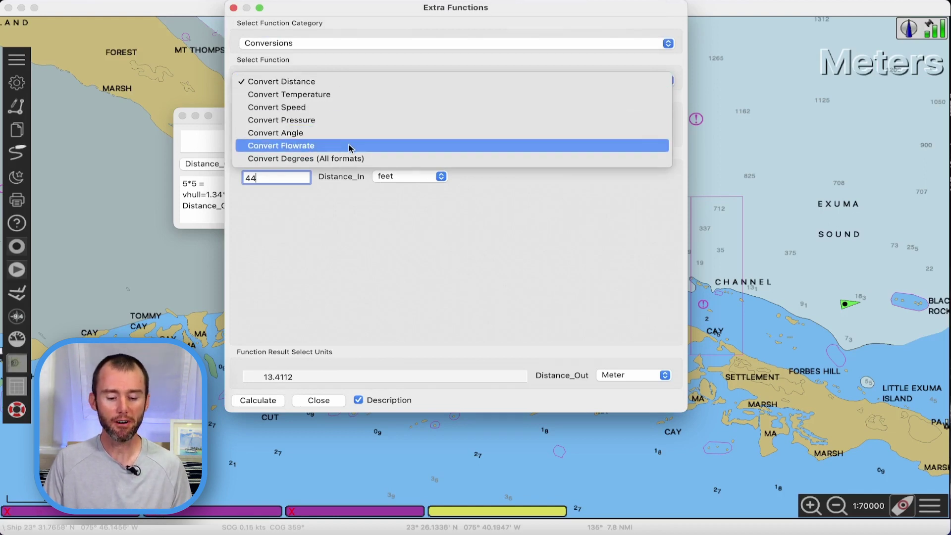
{"action": "left_click", "coordinate": [405, 266]}
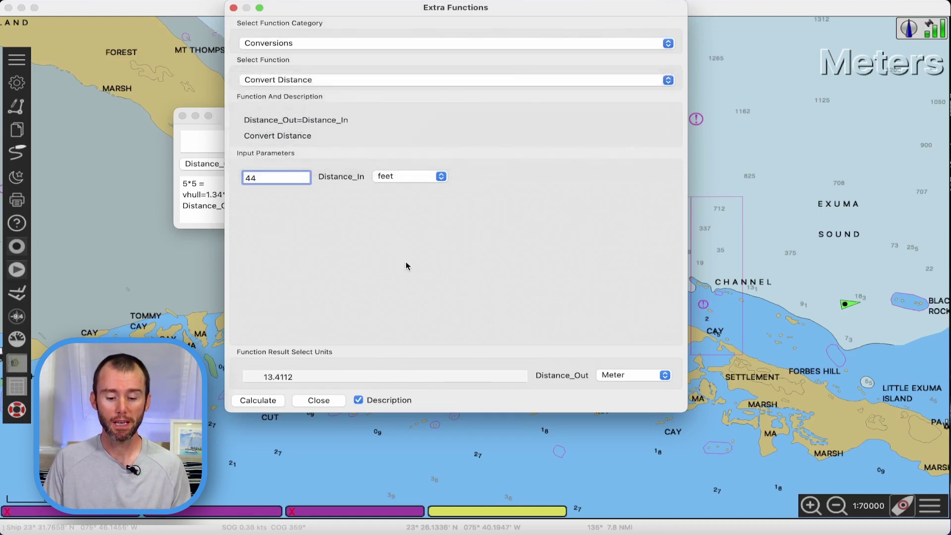
{"action": "left_click", "coordinate": [319, 402]}
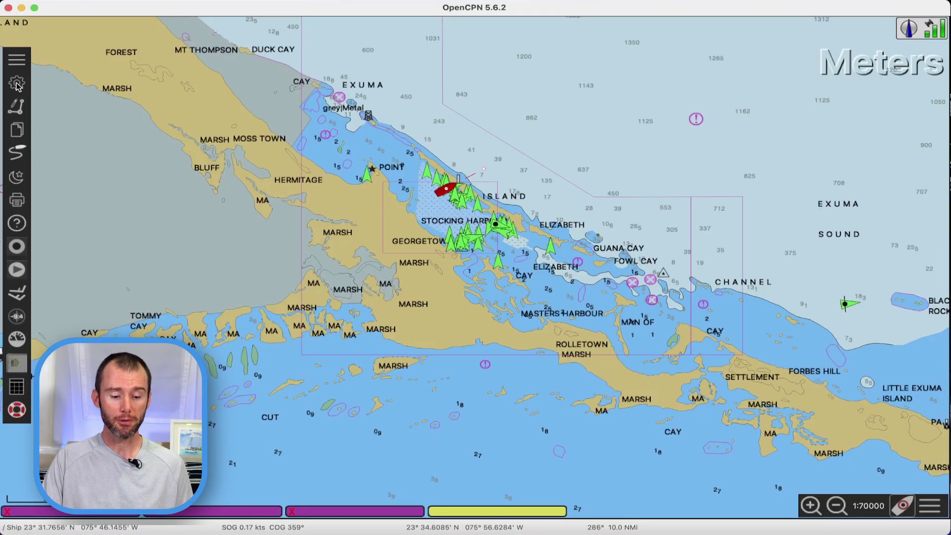
Open the preferences of the Dashboard plugin from the program options.
{"action": "left_click", "coordinate": [17, 84]}
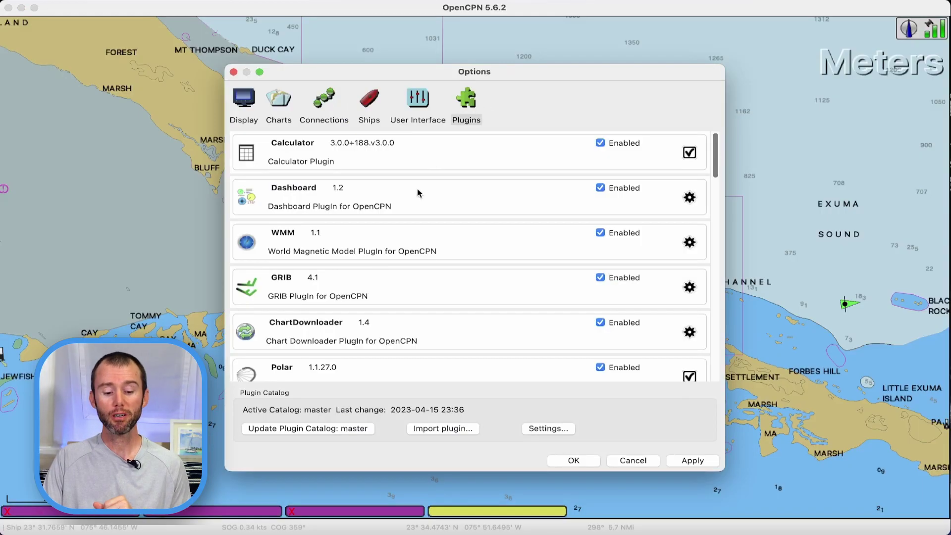
{"action": "left_click", "coordinate": [395, 195]}
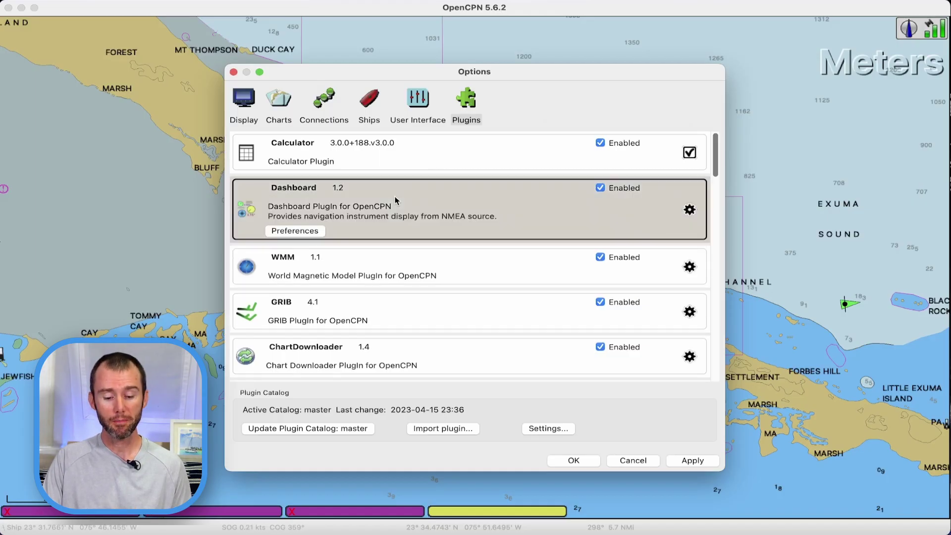
{"action": "left_click", "coordinate": [317, 232]}
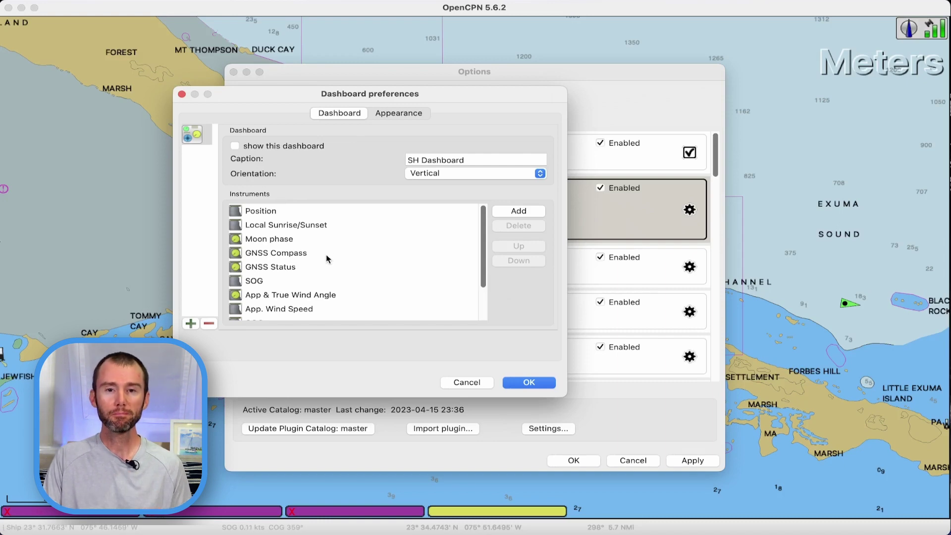
Add a new dashboard captioned Test with vertical orientation, and review the appearance settings for fonts and units.
{"action": "left_click", "coordinate": [192, 326]}
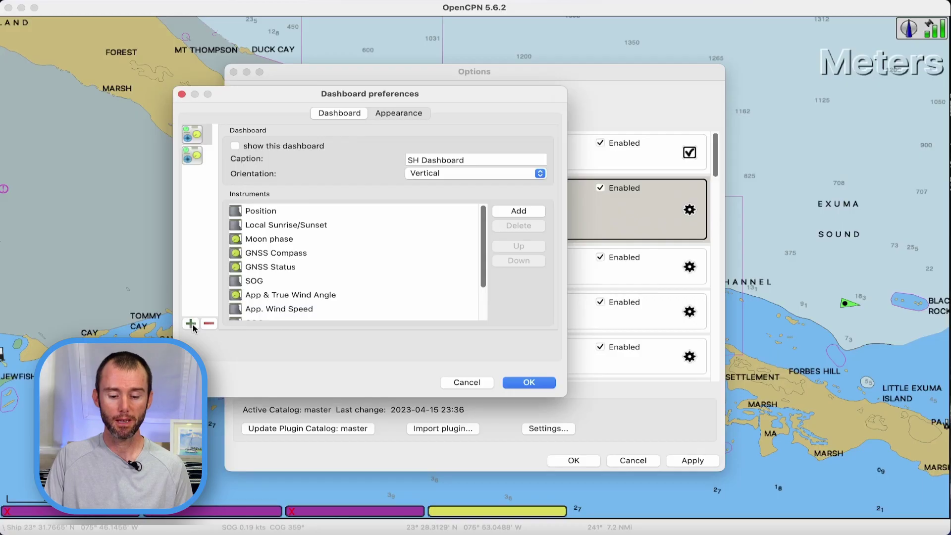
{"action": "left_click", "coordinate": [198, 161]}
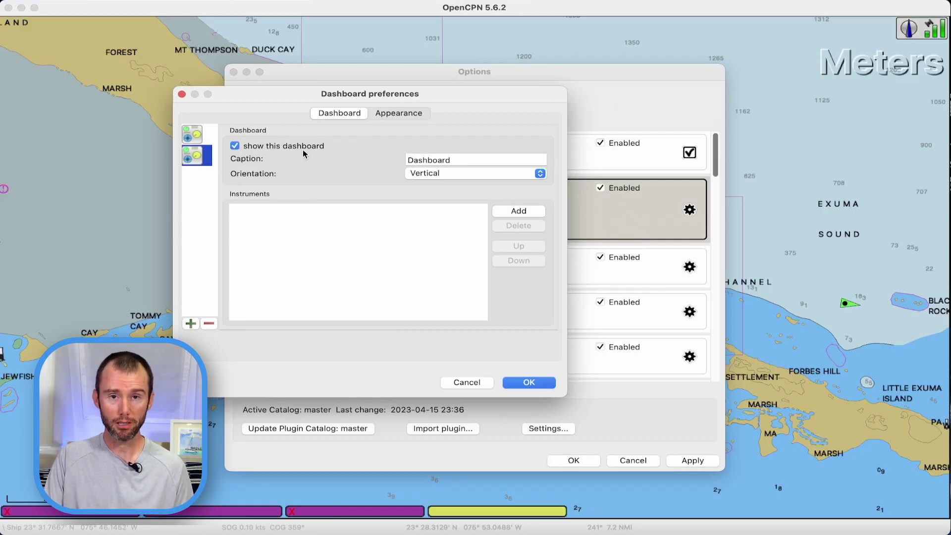
{"action": "left_click_drag", "start_coordinate": [485, 159], "coordinate": [378, 157]}
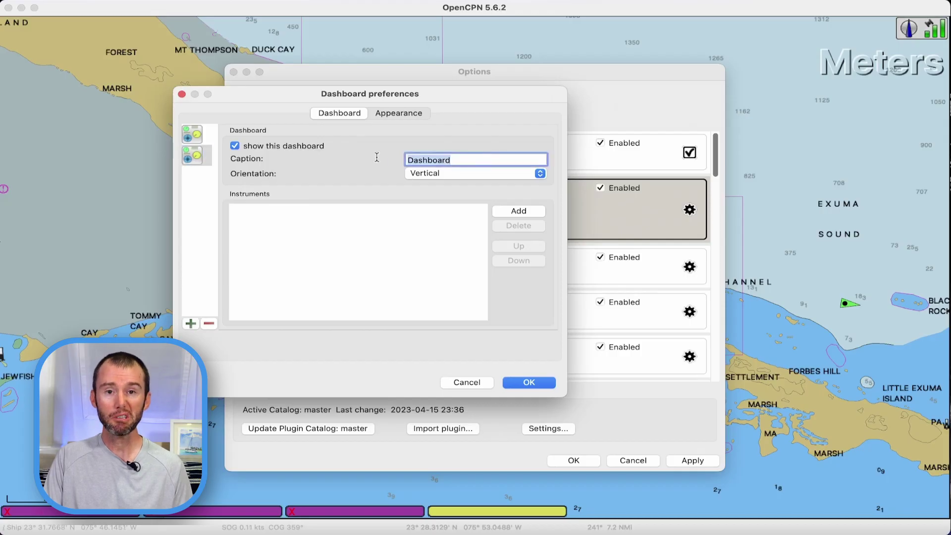
{"action": "type", "text": "Test"}
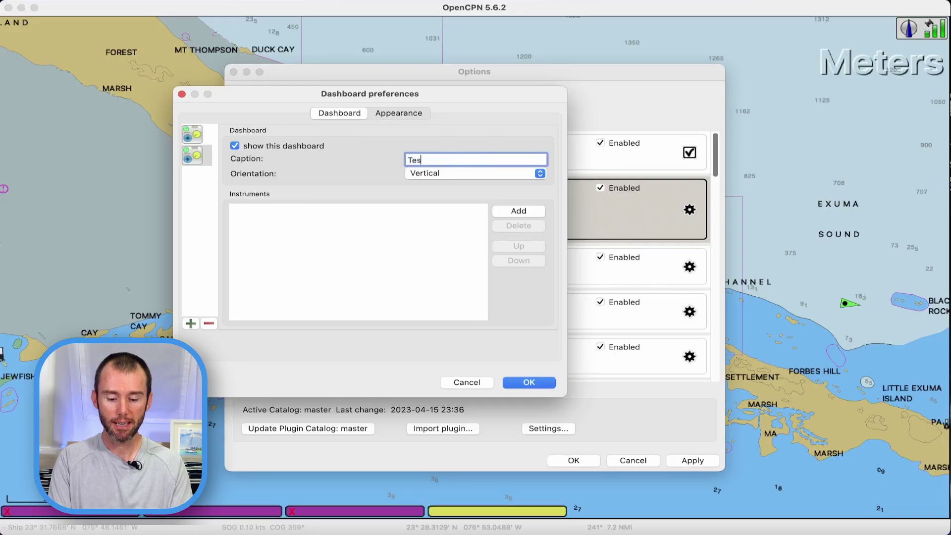
{"action": "left_click", "coordinate": [452, 176]}
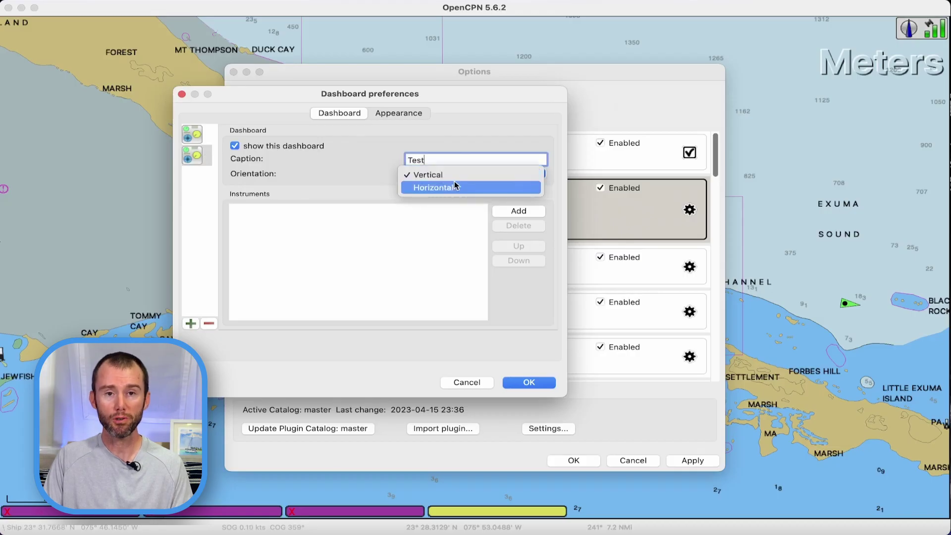
{"action": "left_click", "coordinate": [331, 177]}
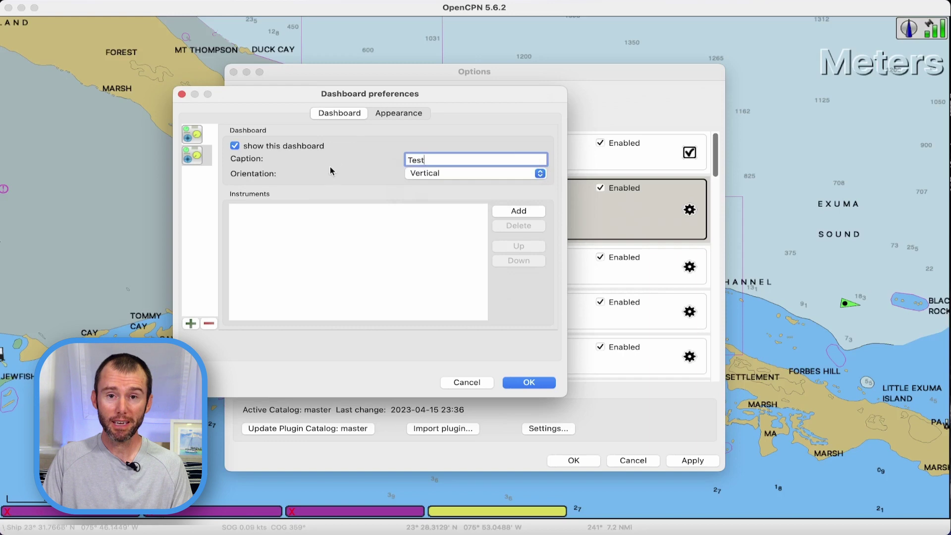
{"action": "left_click", "coordinate": [411, 112]}
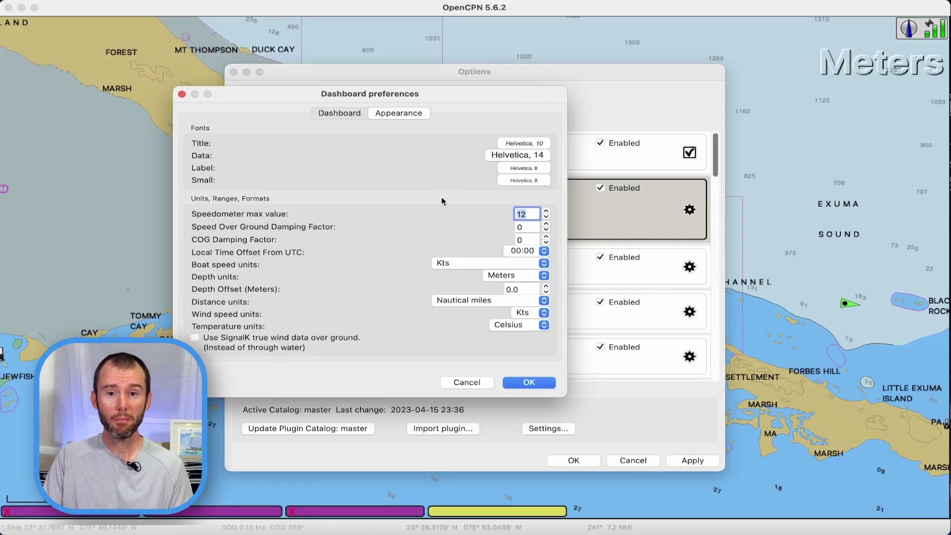
{"action": "left_click", "coordinate": [349, 114]}
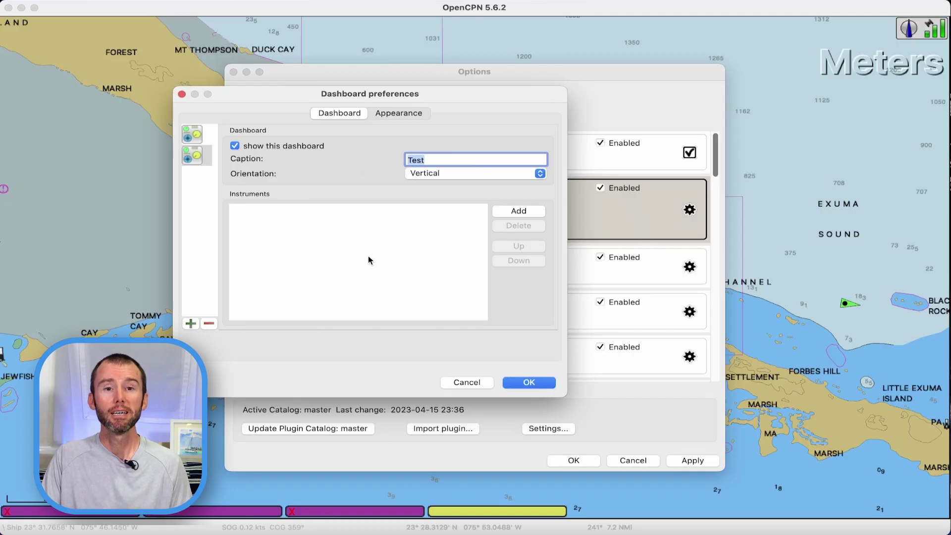
Add the Position and SOG instruments to the Test dashboard.
{"action": "left_click", "coordinate": [513, 214]}
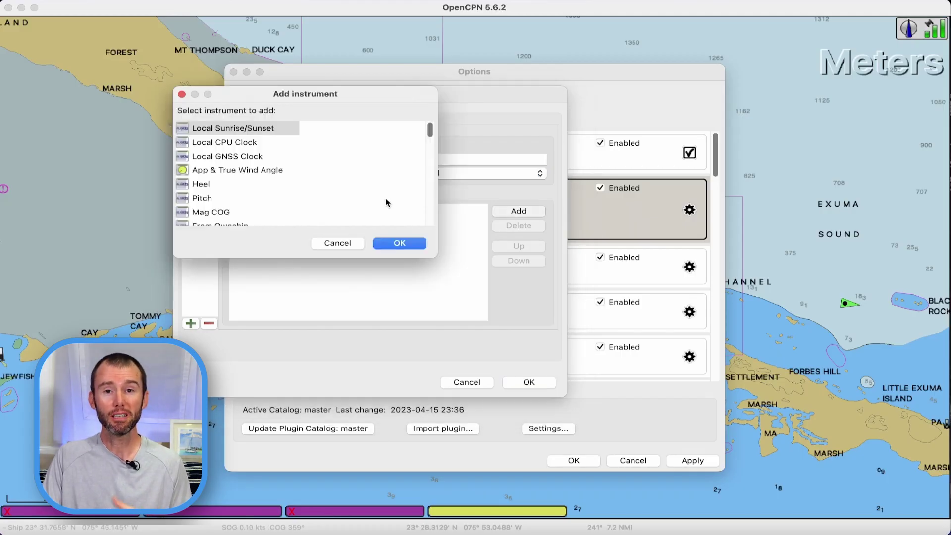
{"action": "left_click_drag", "start_coordinate": [430, 130], "coordinate": [429, 218]}
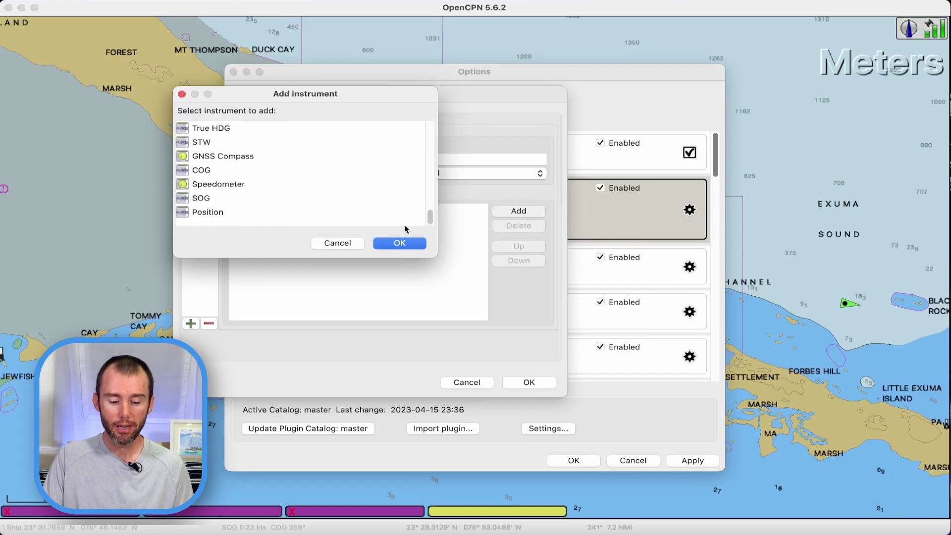
{"action": "left_click", "coordinate": [232, 213]}
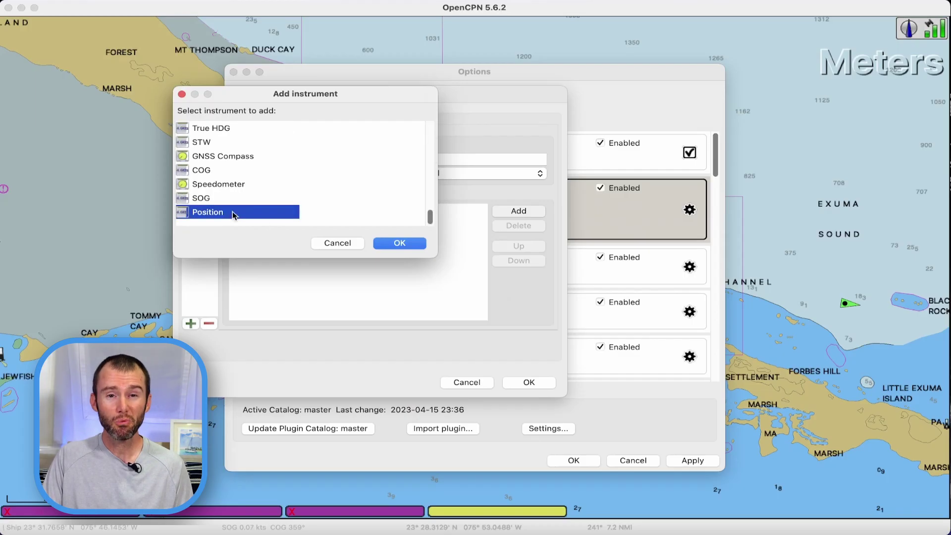
{"action": "left_click", "coordinate": [396, 243]}
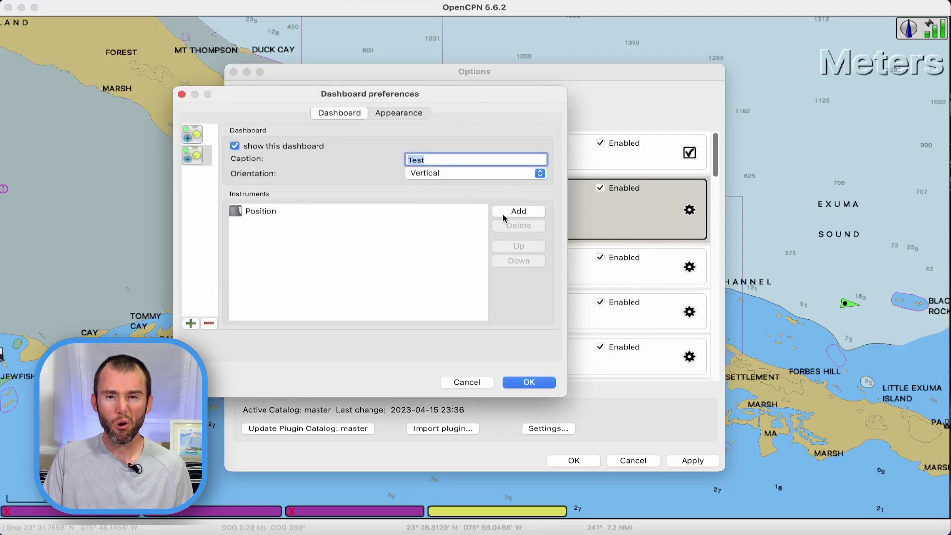
{"action": "left_click", "coordinate": [503, 213]}
{"action": "left_click_drag", "start_coordinate": [429, 132], "coordinate": [312, 234]}
{"action": "left_click", "coordinate": [222, 200]}
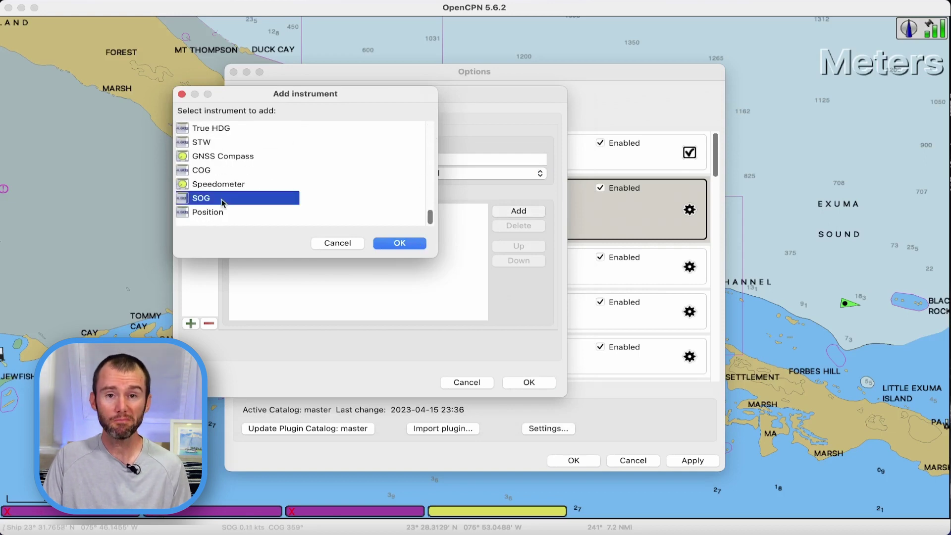
{"action": "left_click", "coordinate": [400, 243]}
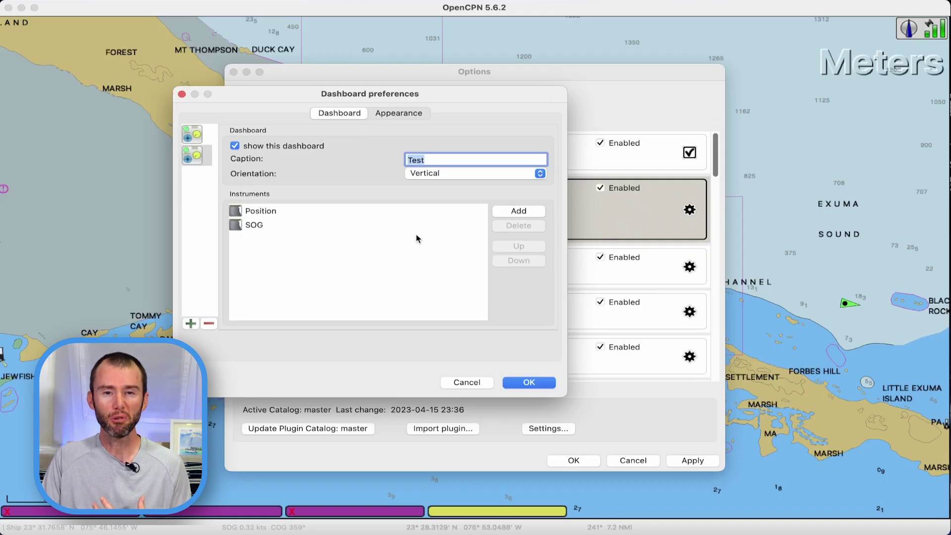
Add the App & True Wind Angle instrument to the Test dashboard.
{"action": "left_click", "coordinate": [506, 212]}
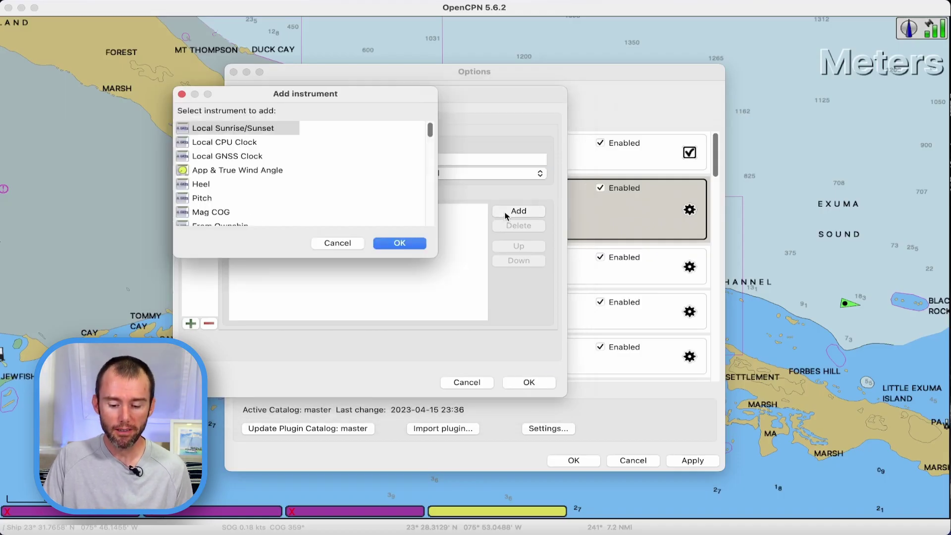
{"action": "left_click", "coordinate": [223, 172]}
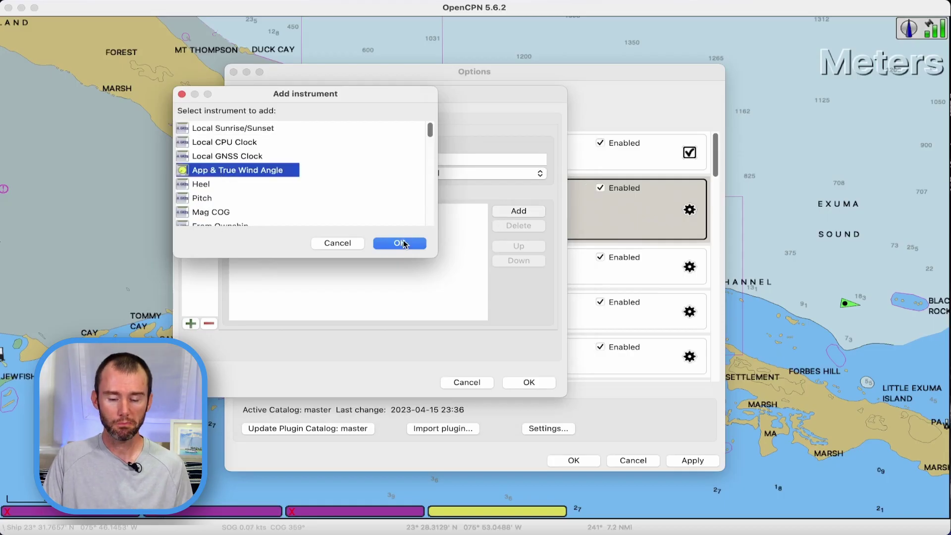
{"action": "left_click", "coordinate": [400, 243]}
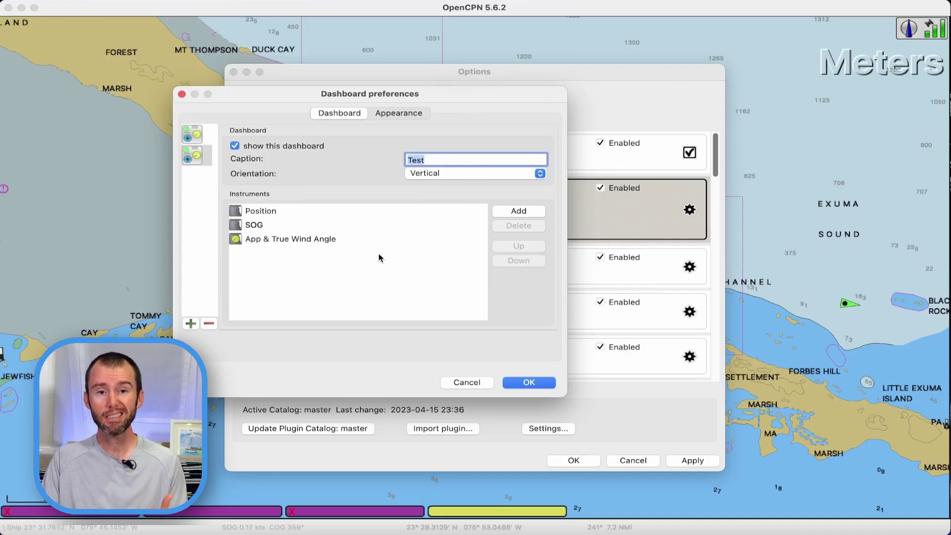
Move the App & True Wind Angle instrument up one place in the instrument order and back down again.
{"action": "left_click", "coordinate": [323, 238]}
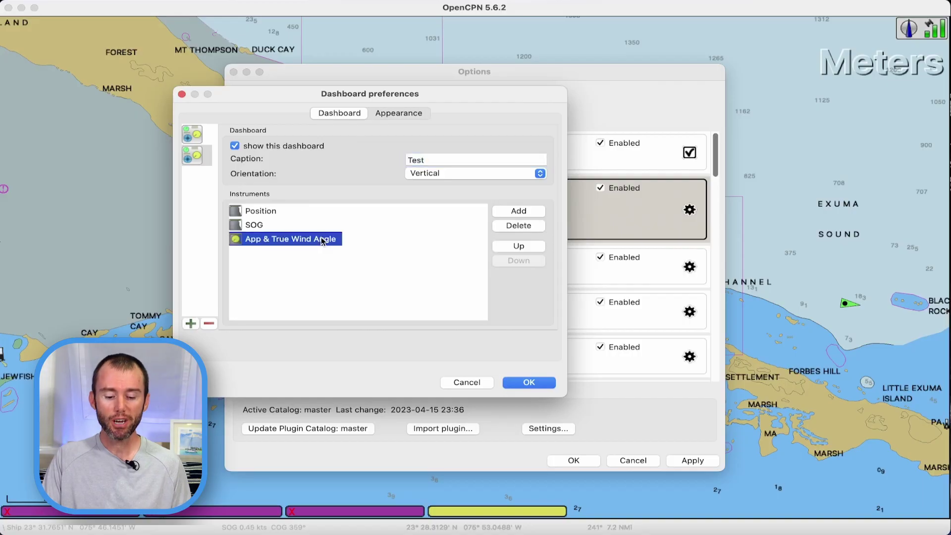
{"action": "left_click", "coordinate": [522, 245]}
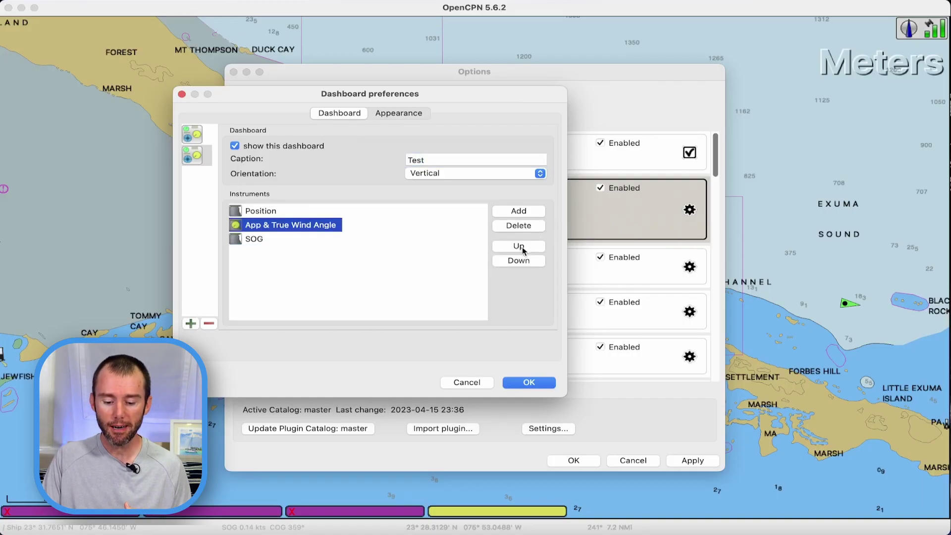
{"action": "left_click", "coordinate": [522, 263]}
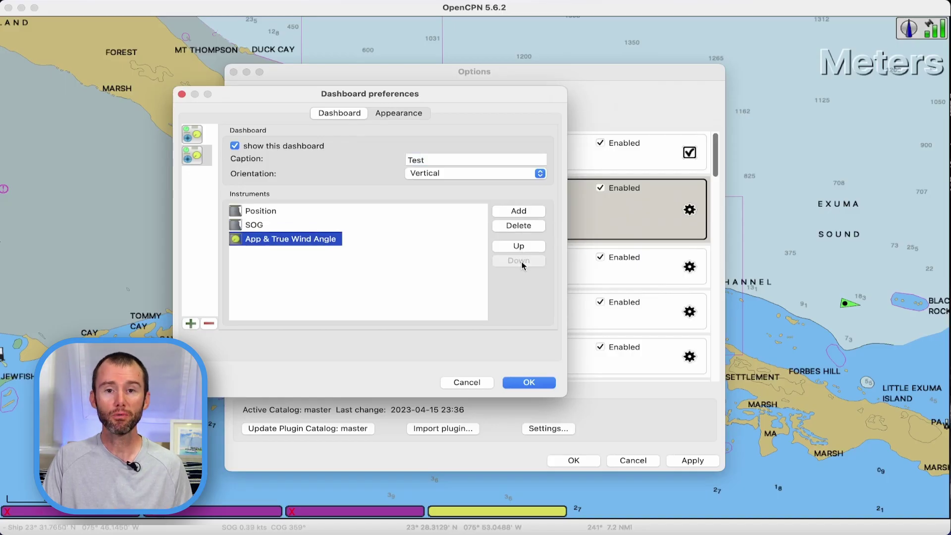
{"action": "left_click", "coordinate": [360, 271]}
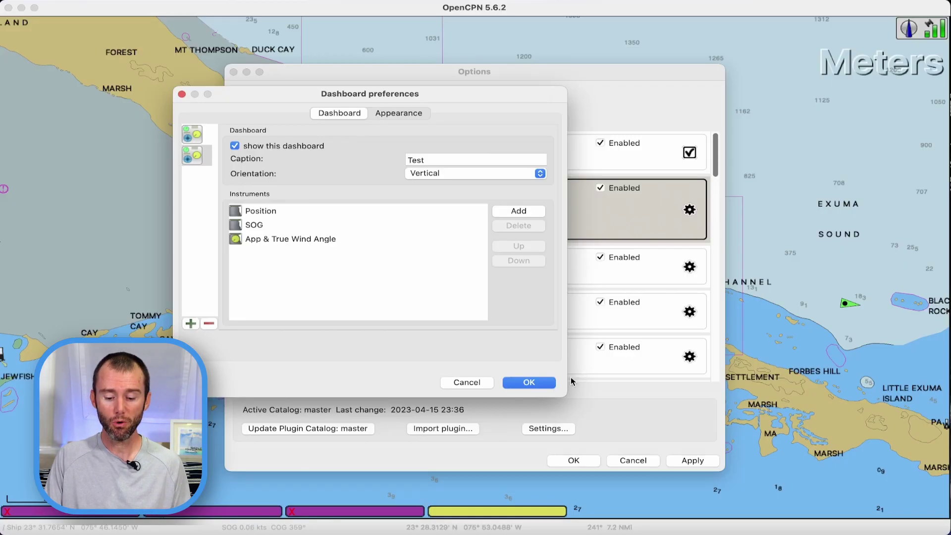
Save the dashboard preferences and options, and place the Test dashboard over the chart's northeast area, stretching it downward.
{"action": "left_click", "coordinate": [548, 383]}
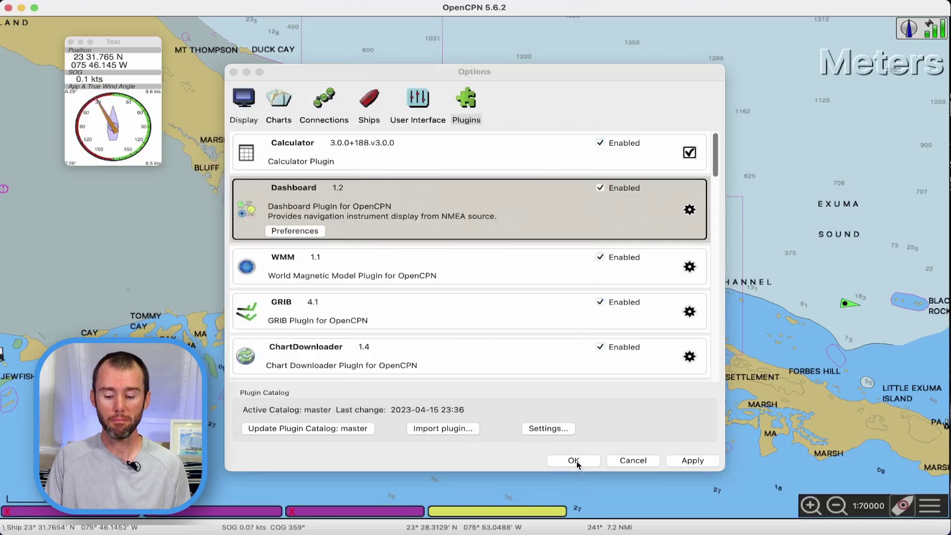
{"action": "left_click", "coordinate": [574, 460]}
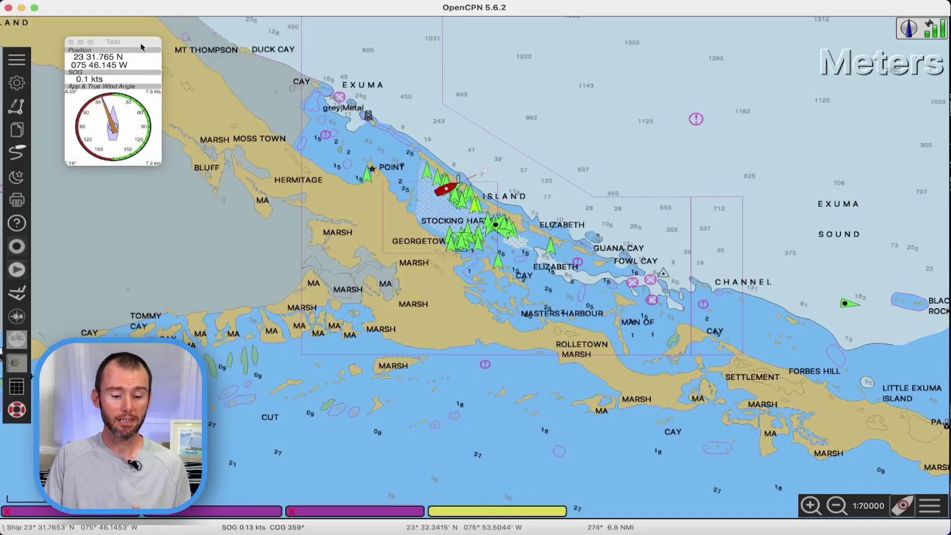
{"action": "left_click_drag", "start_coordinate": [141, 47], "coordinate": [916, 92]}
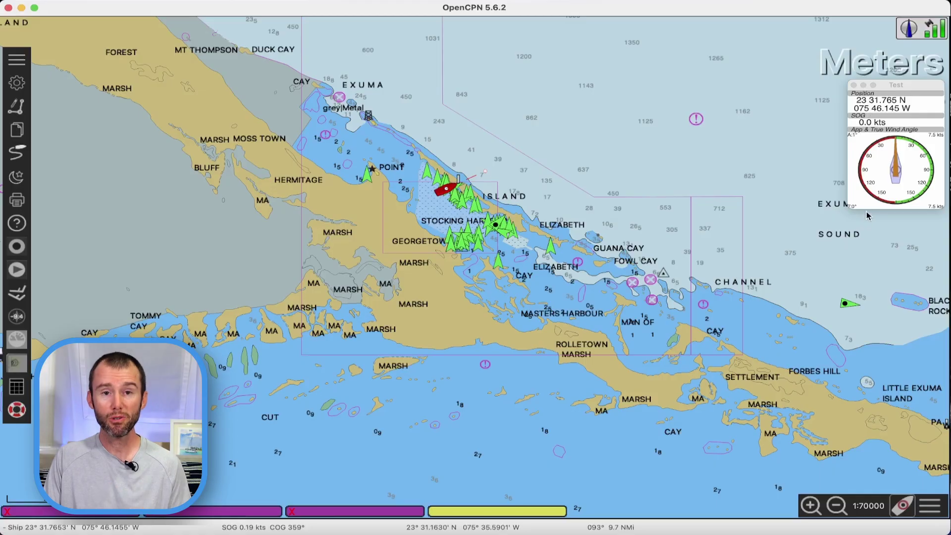
{"action": "left_click_drag", "start_coordinate": [876, 211], "coordinate": [872, 296]}
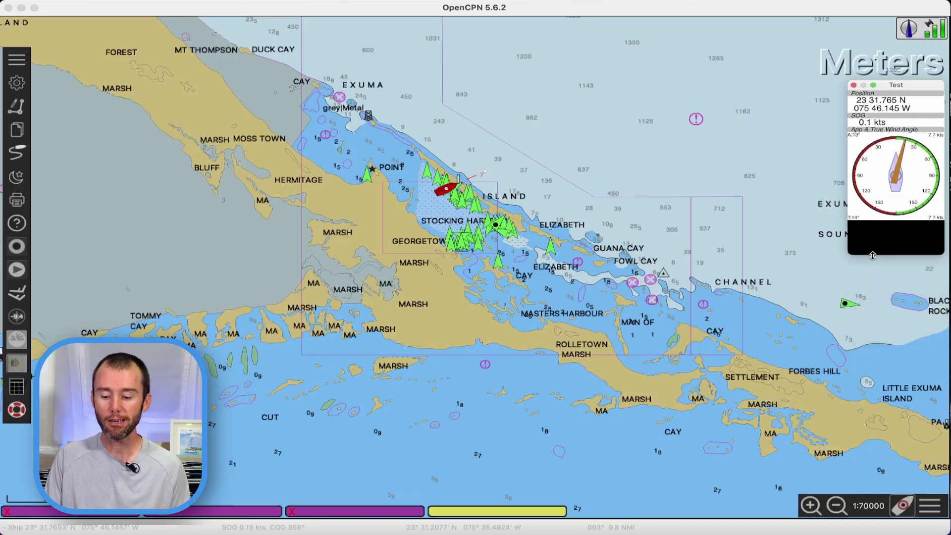
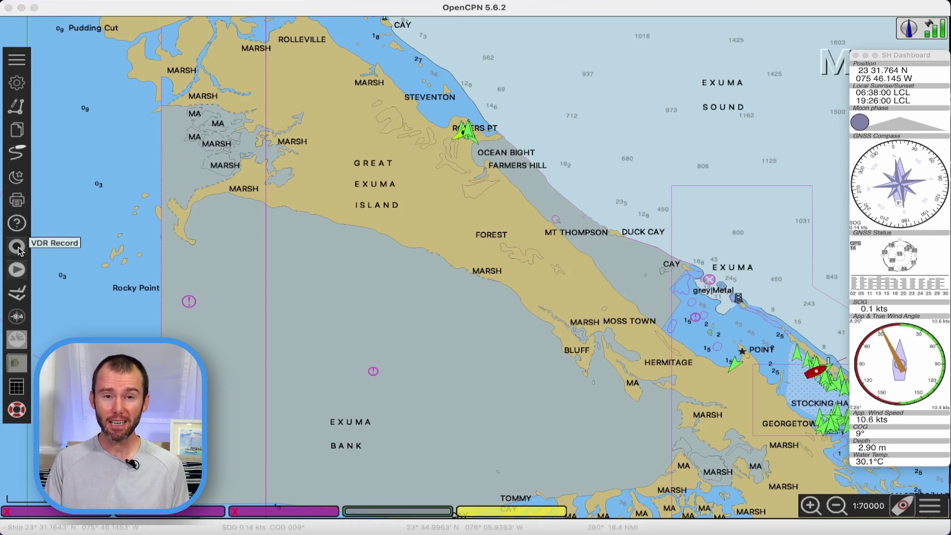
Record VDR data to the file vdr.txt in the VDR folder, and stop the recording.
{"action": "left_click", "coordinate": [17, 246]}
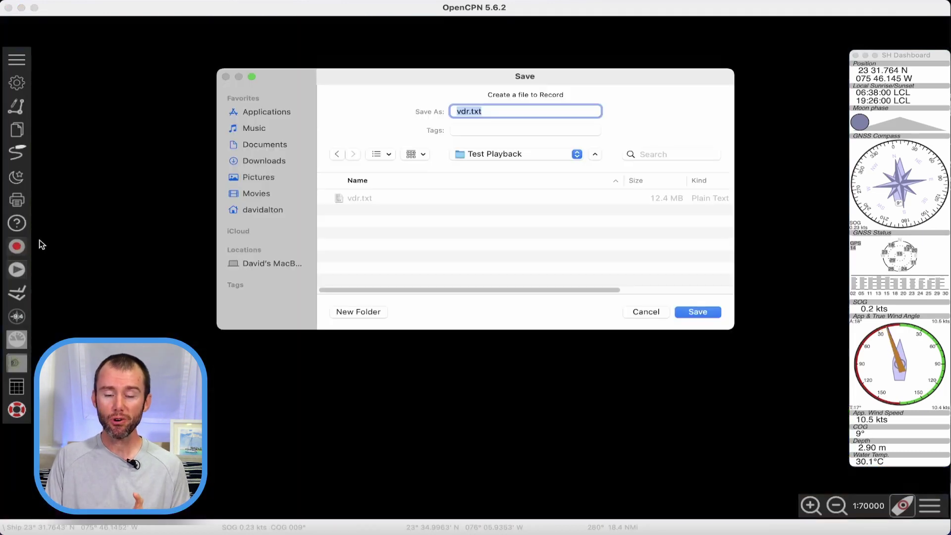
{"action": "left_click", "coordinate": [192, 210]}
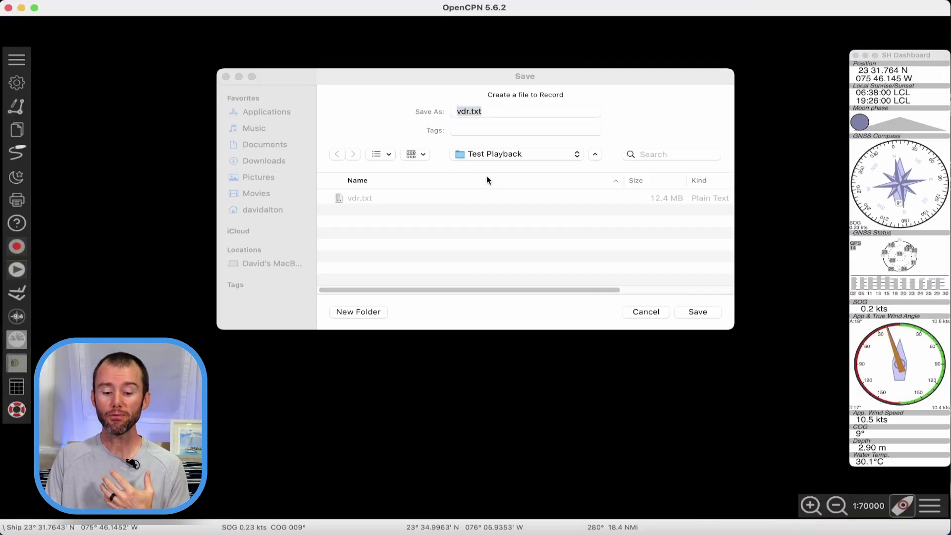
{"action": "left_click", "coordinate": [503, 160]}
{"action": "left_click", "coordinate": [503, 159]}
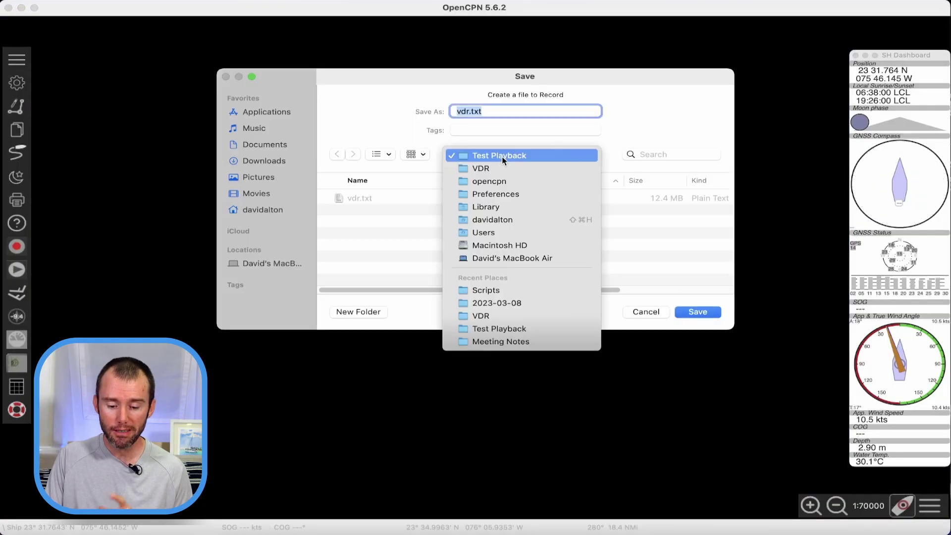
{"action": "left_click", "coordinate": [501, 169]}
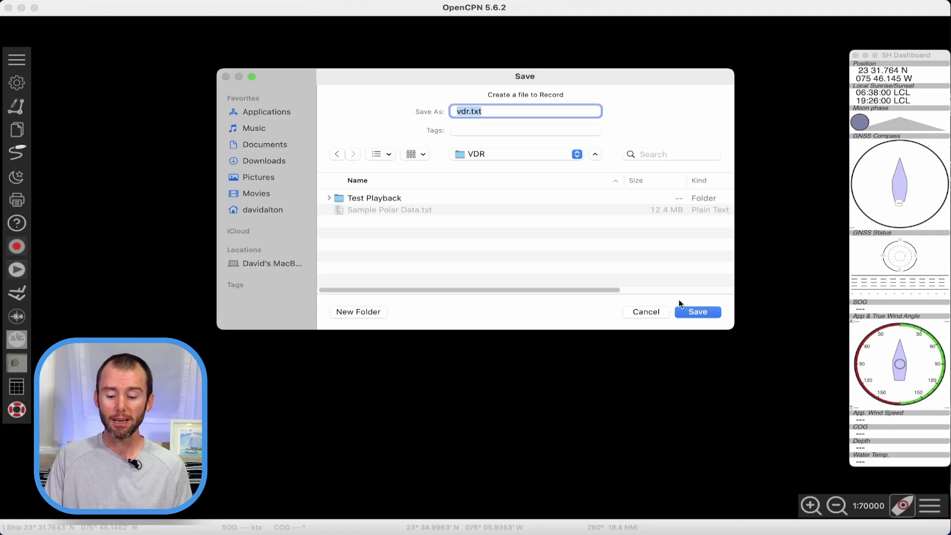
{"action": "left_click", "coordinate": [698, 311]}
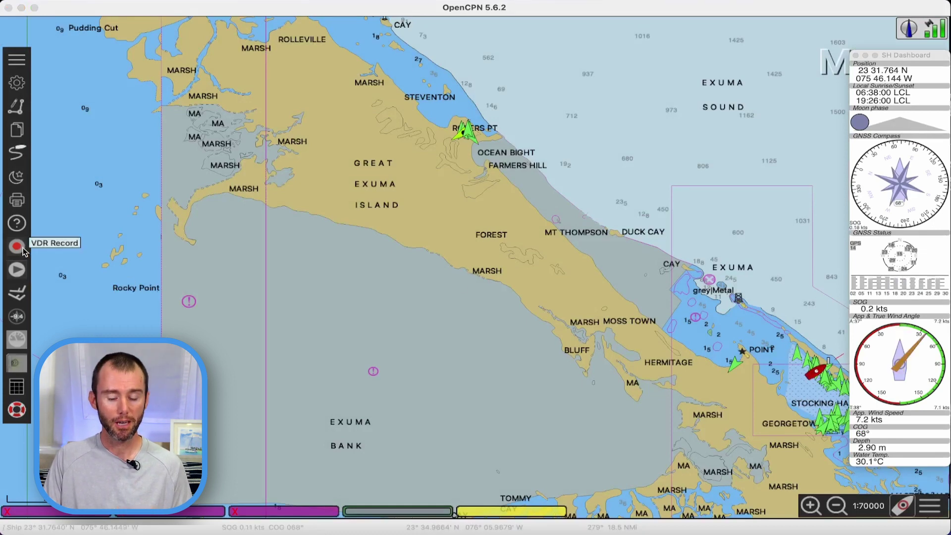
{"action": "left_click", "coordinate": [20, 248]}
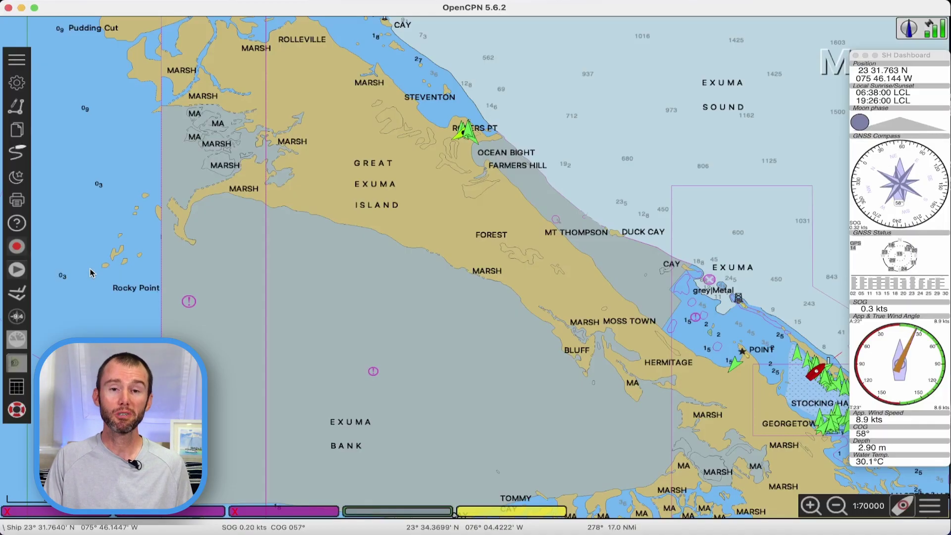
{"action": "left_click", "coordinate": [16, 246]}
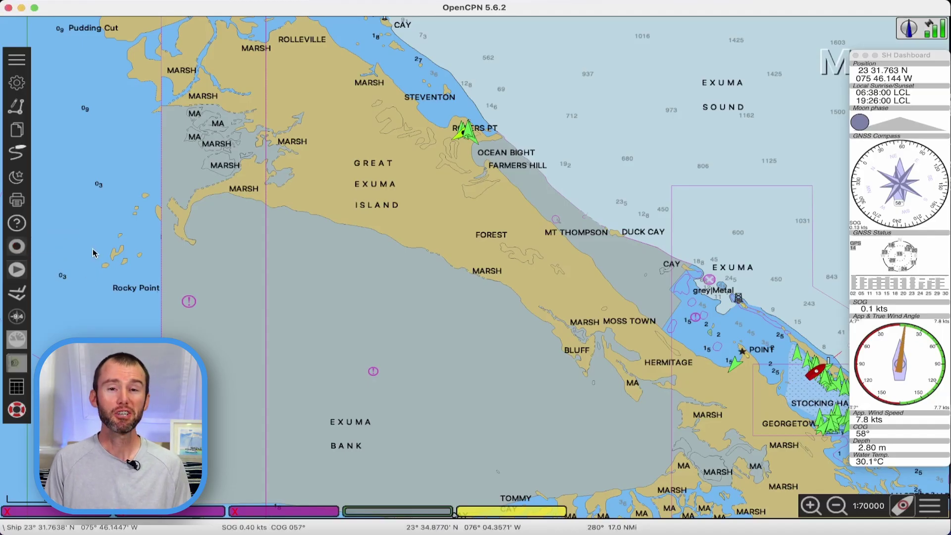
Switch to the Finder window that shows the VDR folder.
{"action": "key", "text": "super+Tab"}
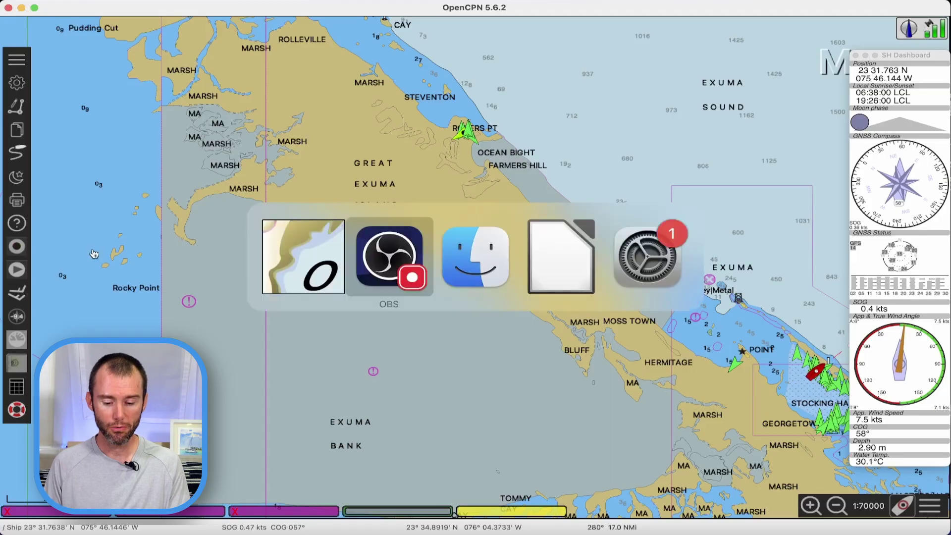
{"action": "key", "text": "super+Tab"}
{"action": "key", "text": "super+Tab"}
{"action": "key", "text": "super+Tab"}
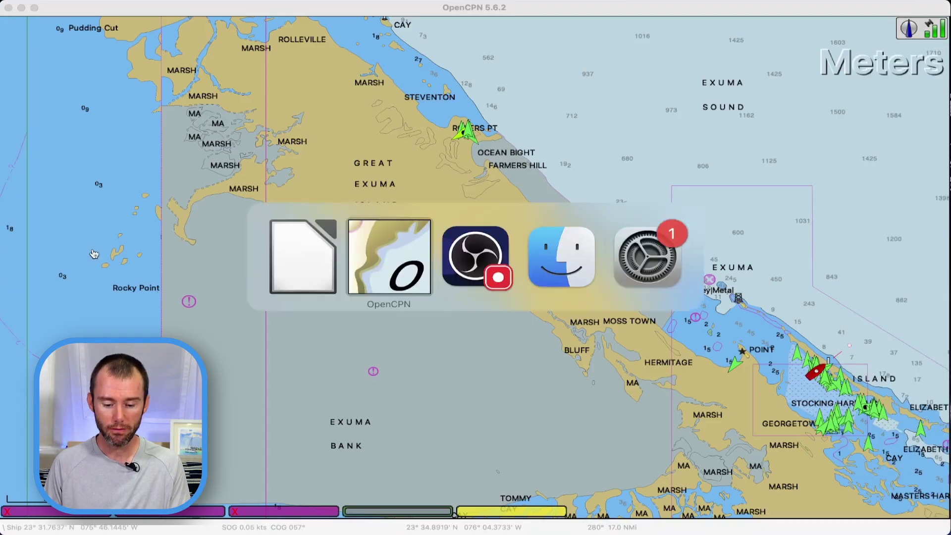
{"action": "key", "text": "super+Tab"}
{"action": "key", "text": "super+Tab"}
{"action": "key", "text": "super+Tab"}
{"action": "key", "text": "super+Tab"}
{"action": "key", "text": "super+Tab"}
{"action": "key", "text": "super+Tab"}
{"action": "key", "text": "super+Tab"}
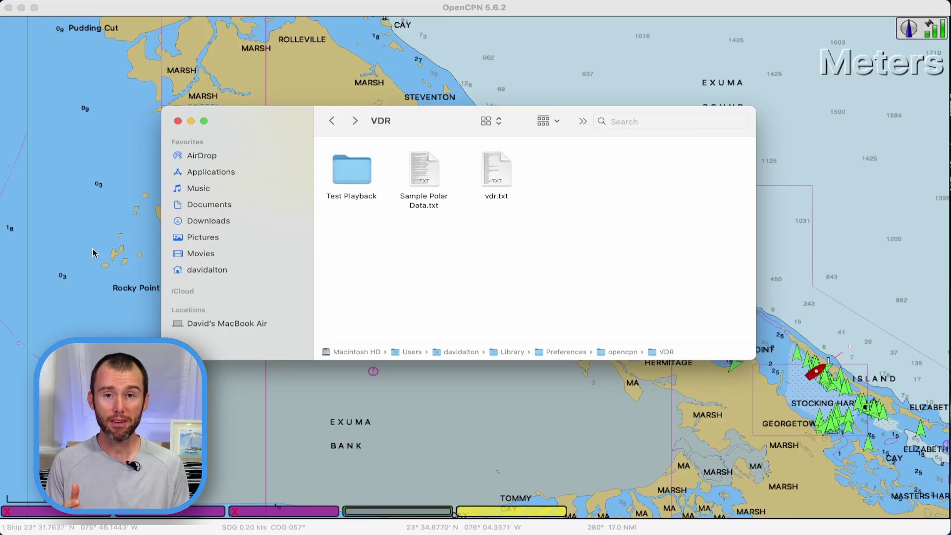
Preview the recorded vdr.txt file, examine its NMEA sentences, and close the preview and the Finder window.
{"action": "left_click", "coordinate": [506, 174]}
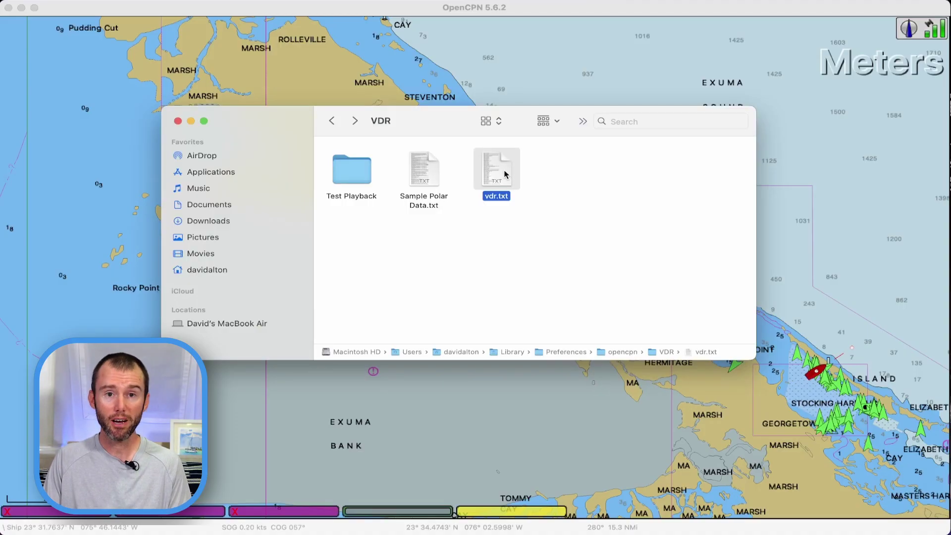
{"action": "key", "text": "space"}
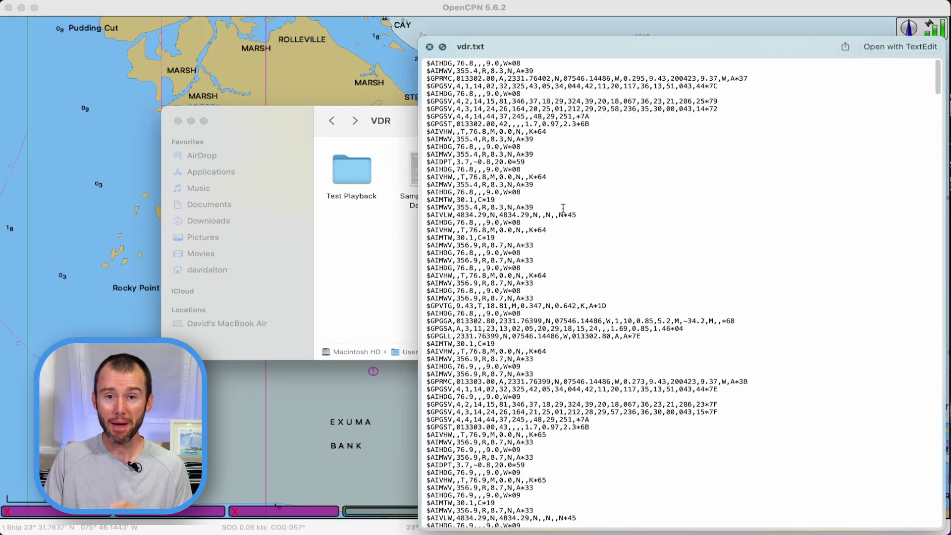
{"action": "scroll", "coordinate": [562, 194], "scroll_direction": "down", "scroll_amount": 5}
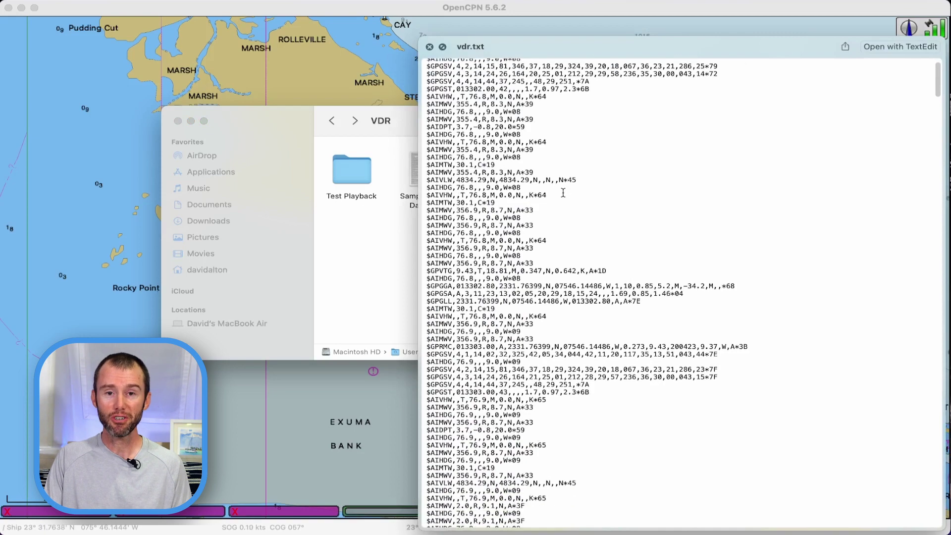
{"action": "scroll", "coordinate": [562, 194], "scroll_direction": "down", "scroll_amount": 15}
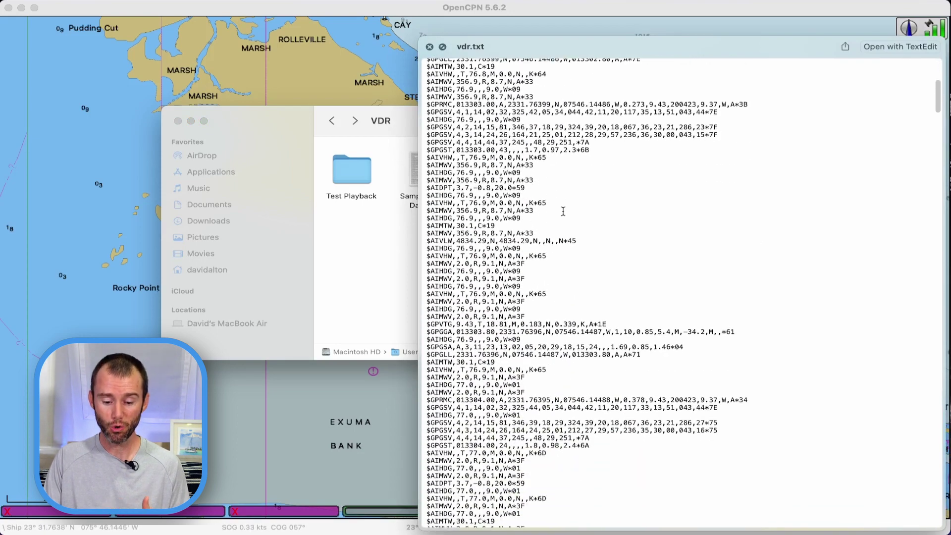
{"action": "scroll", "coordinate": [563, 225], "scroll_direction": "down", "scroll_amount": 5}
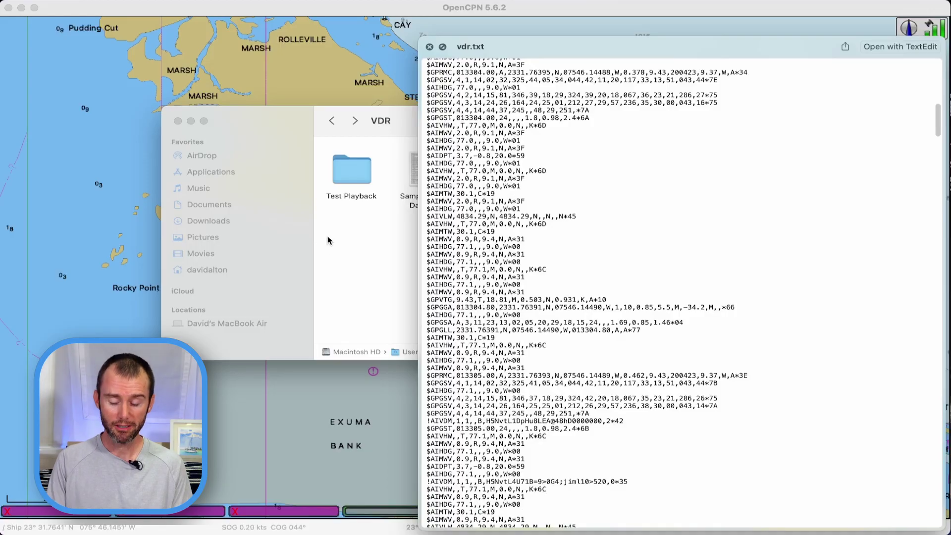
{"action": "key", "text": "space"}
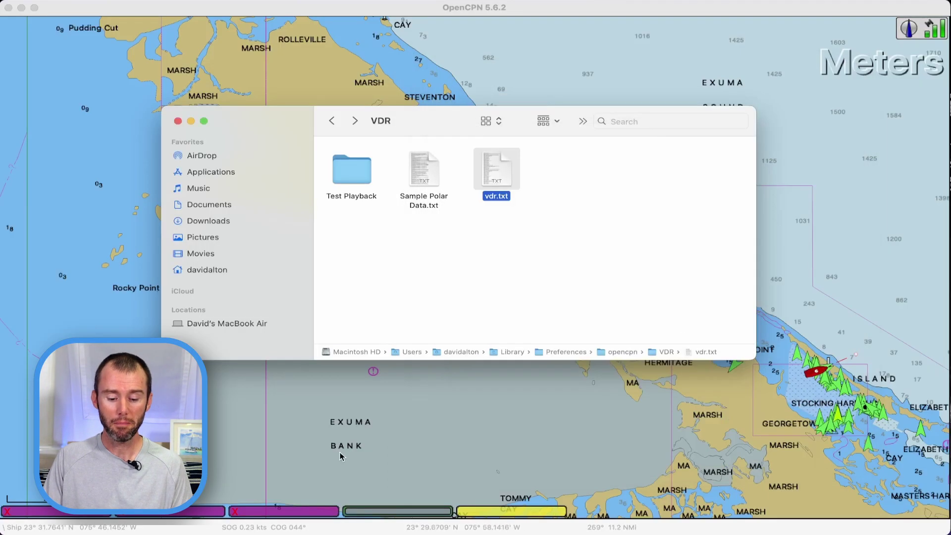
{"action": "key", "text": "super+w"}
Disable the Vesper via SH Wifi network connection in the options and save the change.
{"action": "scroll", "coordinate": [336, 452], "scroll_direction": "up", "scroll_amount": 3}
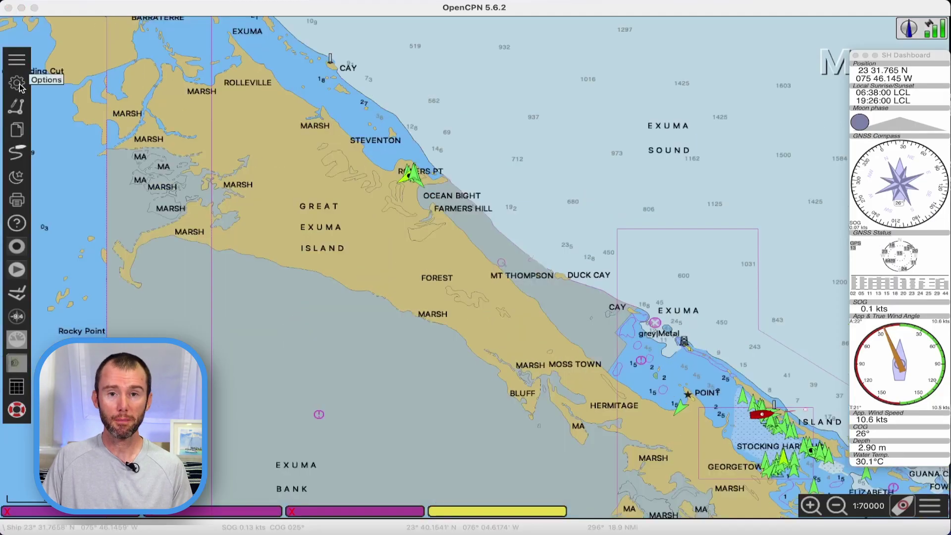
{"action": "left_click", "coordinate": [19, 85]}
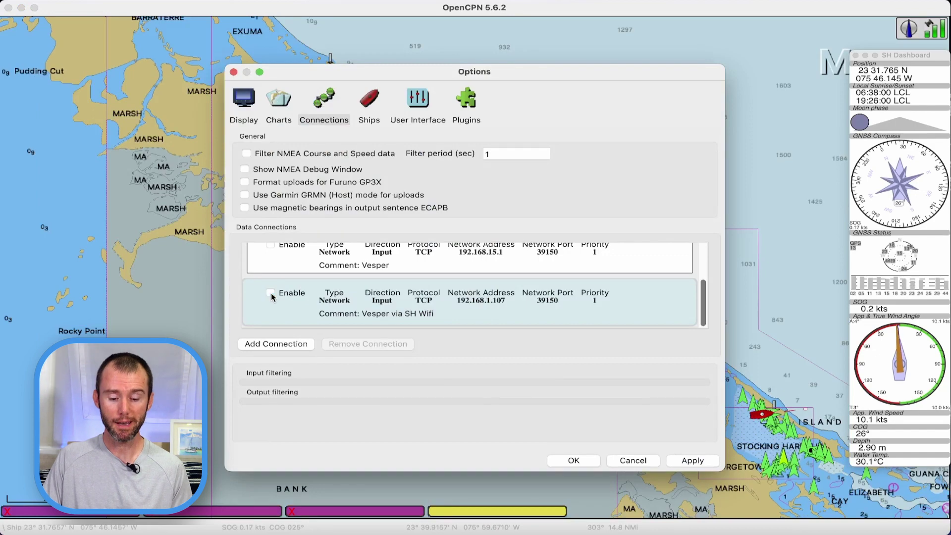
{"action": "left_click", "coordinate": [270, 292]}
{"action": "left_click", "coordinate": [578, 459]}
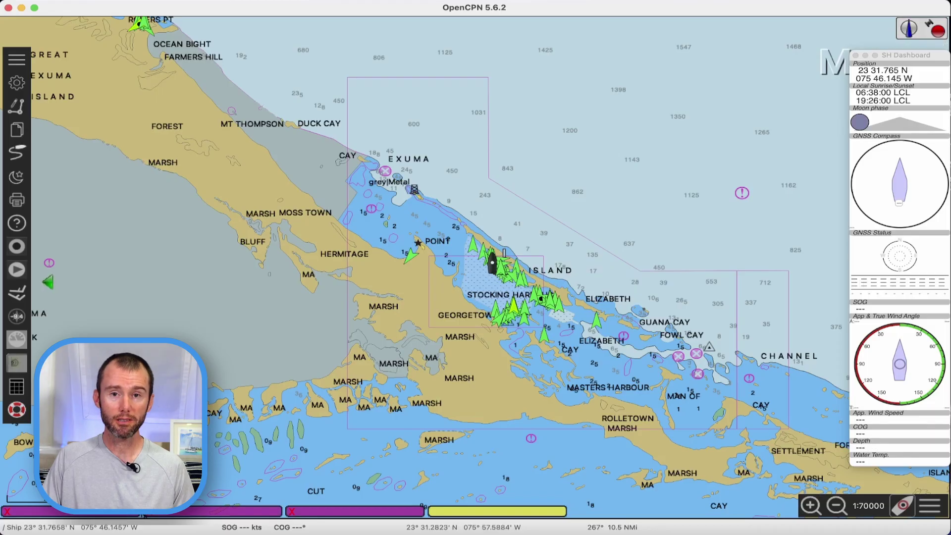
Start VDR playback of vdr.txt from the Test Playback folder, accepting the replacement of the existing file.
{"action": "left_click", "coordinate": [20, 274]}
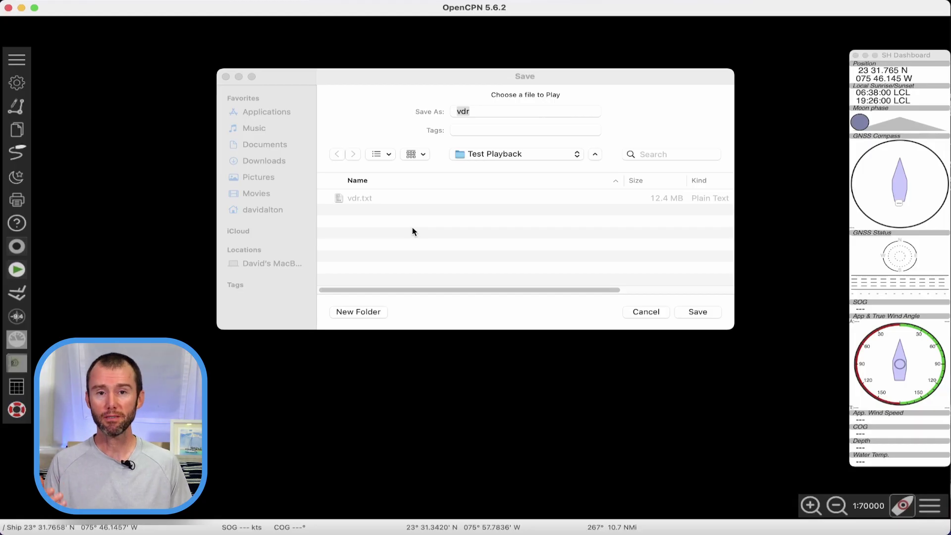
{"action": "left_click", "coordinate": [400, 204]}
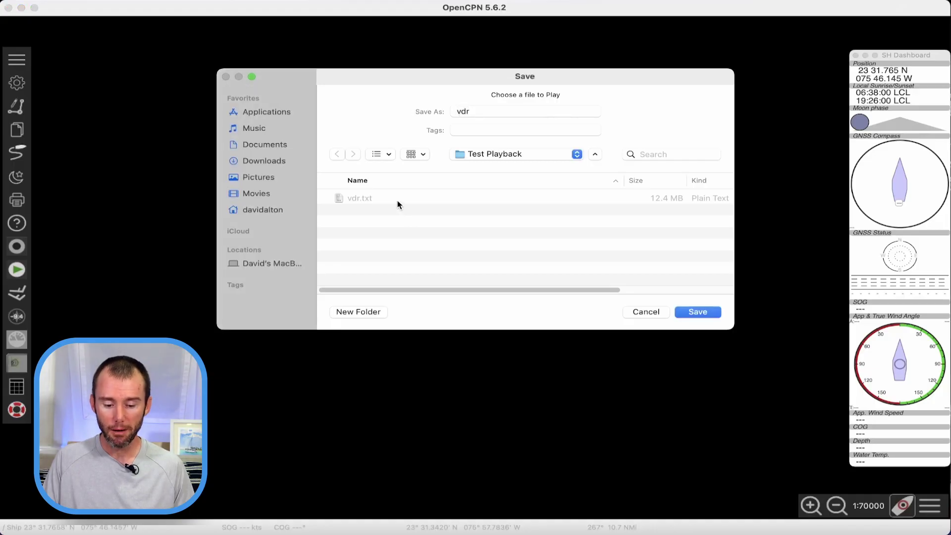
{"action": "left_click", "coordinate": [498, 112]}
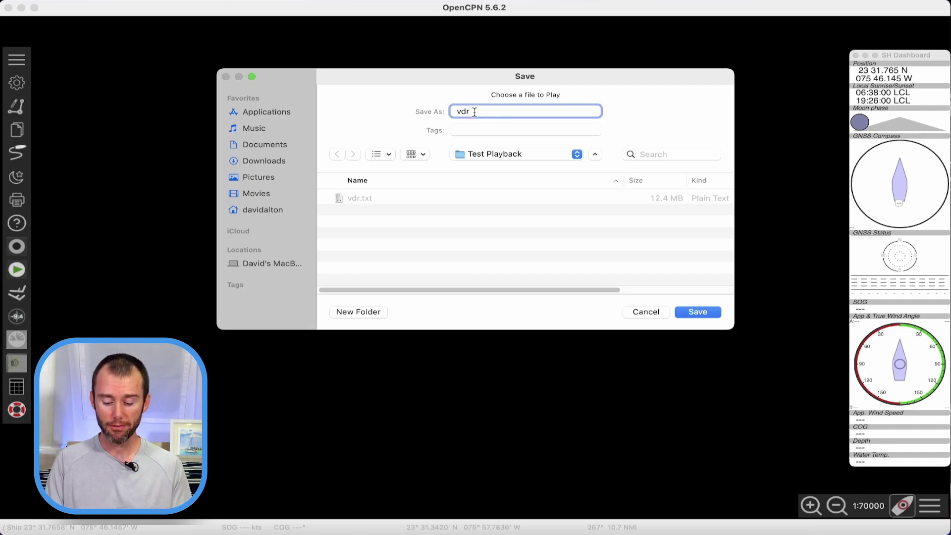
{"action": "type", "text": ".tx"}
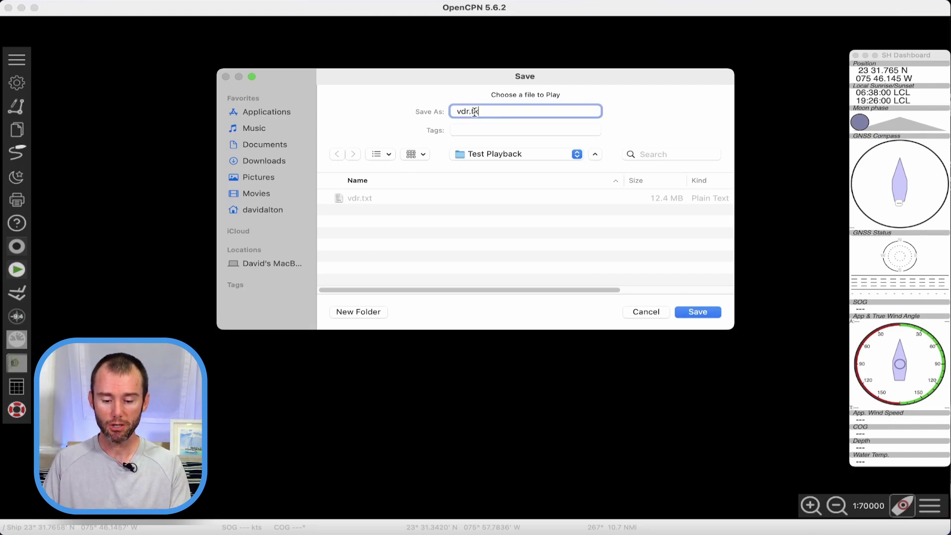
{"action": "type", "text": "t"}
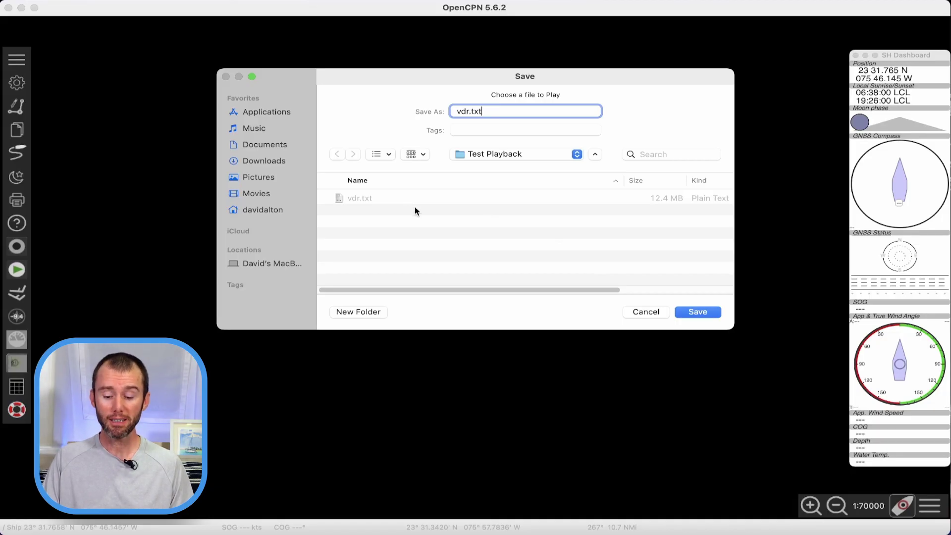
{"action": "left_click", "coordinate": [707, 312]}
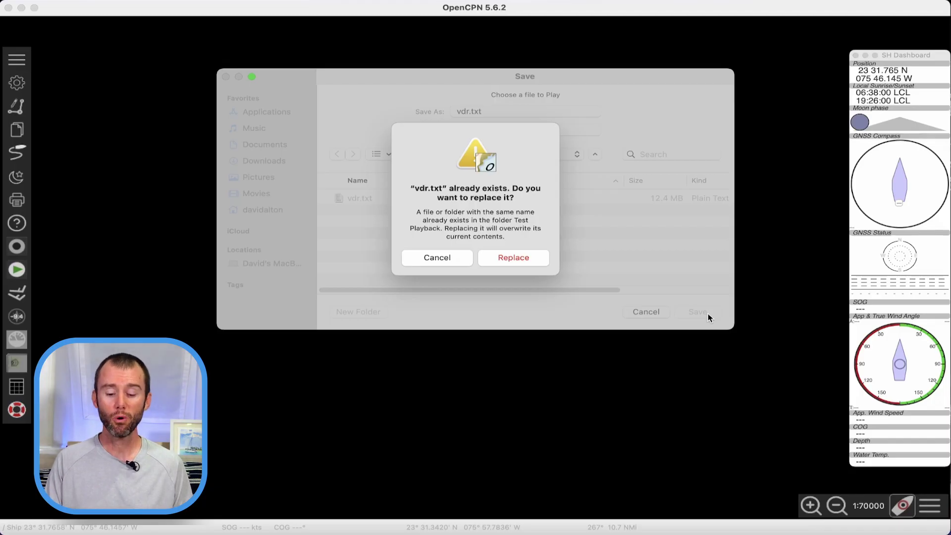
{"action": "left_click", "coordinate": [531, 262]}
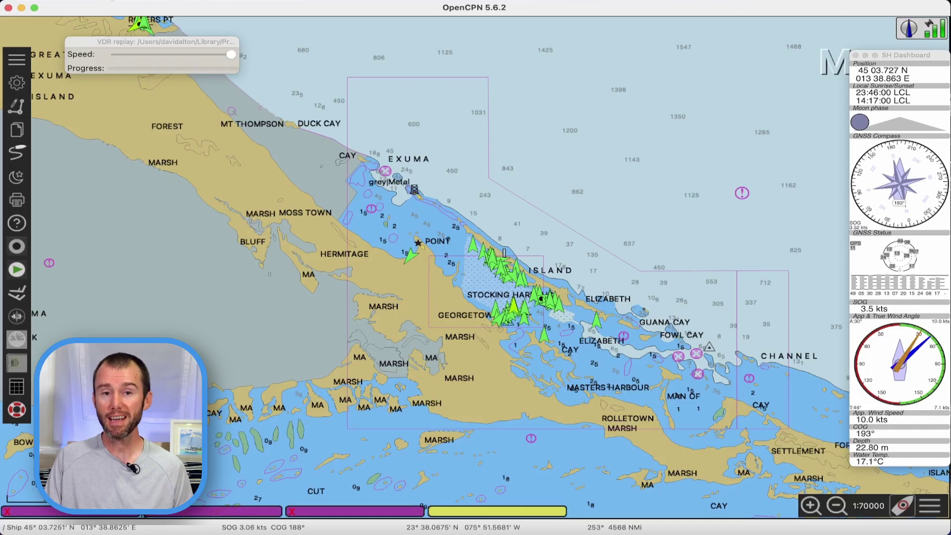
Turn on Auto Follow to bring the replayed ship onto the chart, and stop the VDR playback.
{"action": "left_click", "coordinate": [119, 1]}
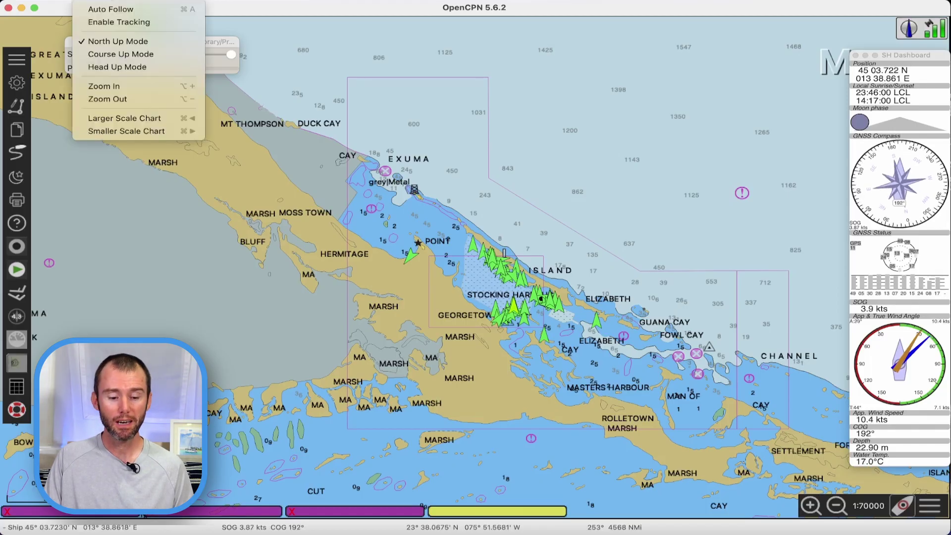
{"action": "left_click", "coordinate": [119, 9]}
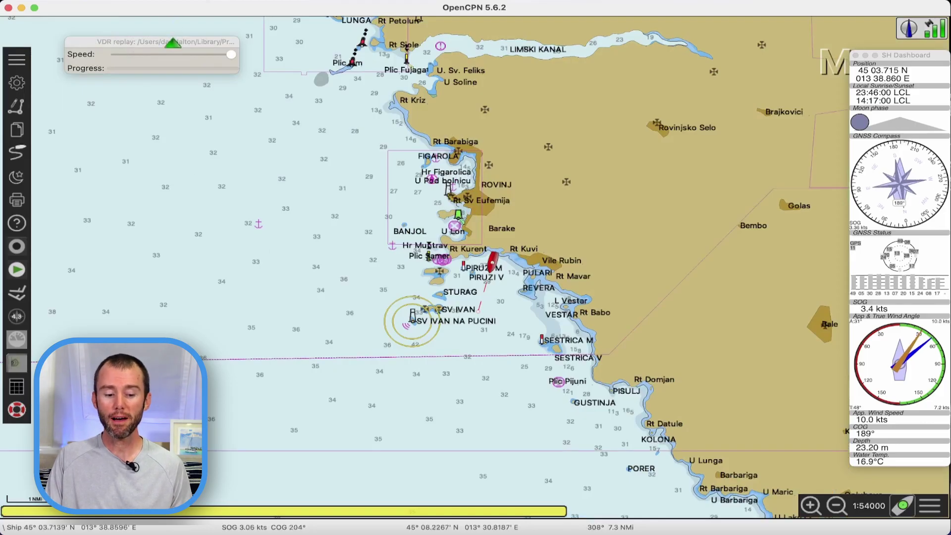
{"action": "left_click", "coordinate": [171, 42]}
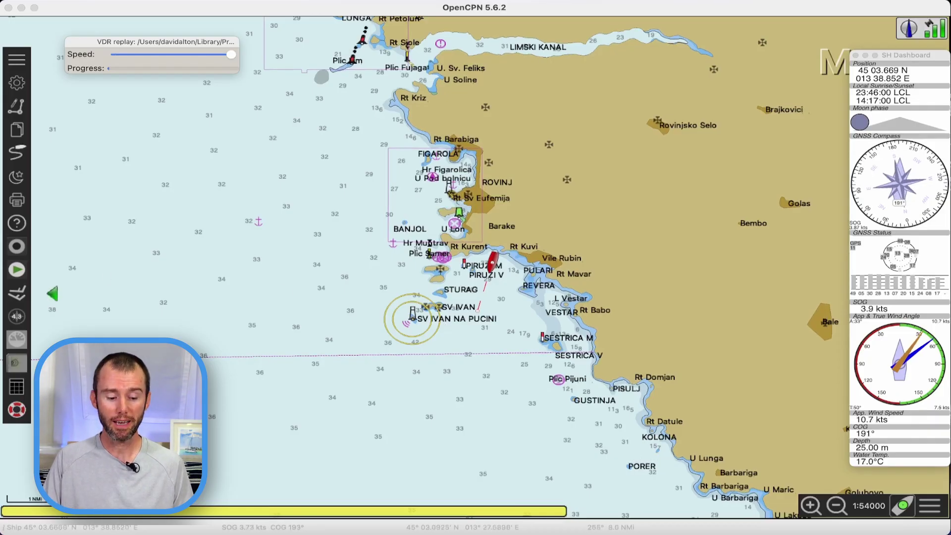
{"action": "left_click", "coordinate": [29, 269]}
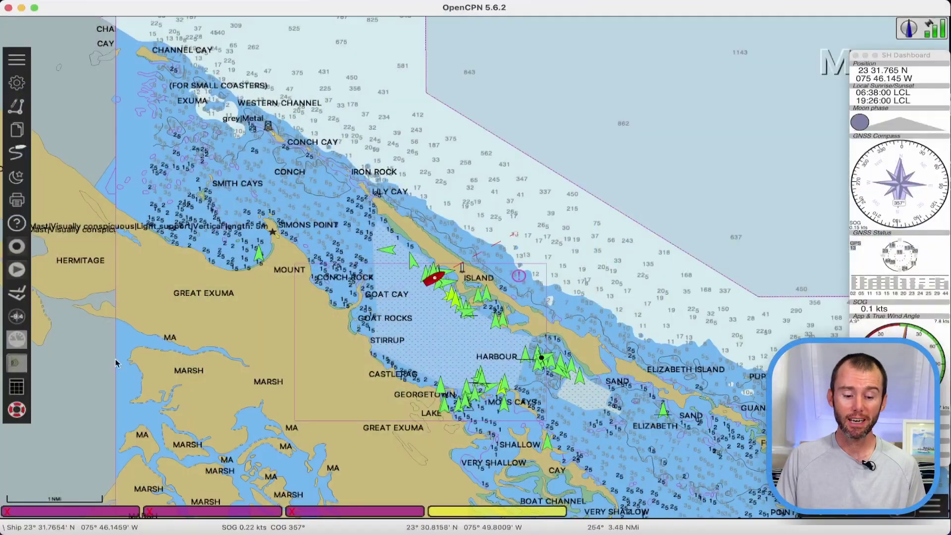
Open the plugin list in the options and look through the entries beyond the Dashboard plugin.
{"action": "left_click", "coordinate": [17, 83]}
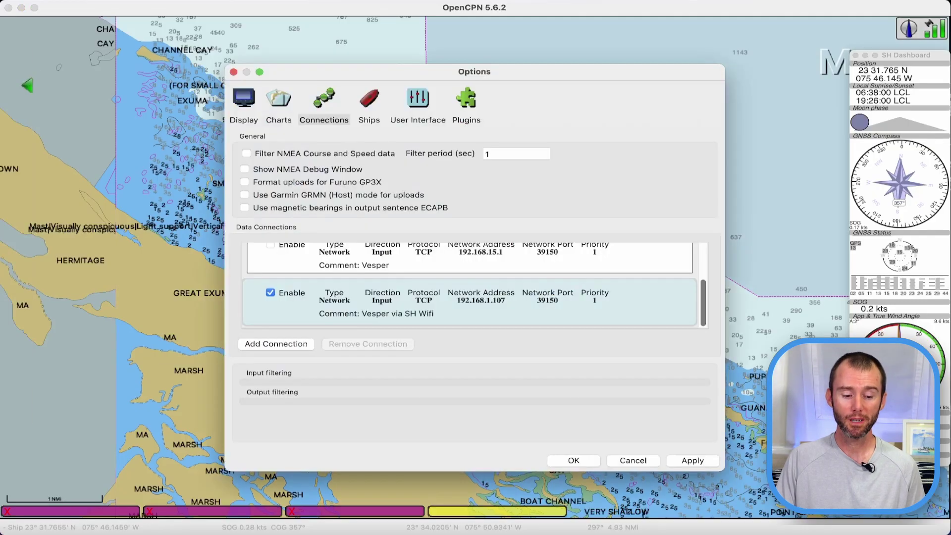
{"action": "left_click", "coordinate": [466, 112]}
{"action": "scroll", "coordinate": [473, 302], "scroll_direction": "down", "scroll_amount": 4}
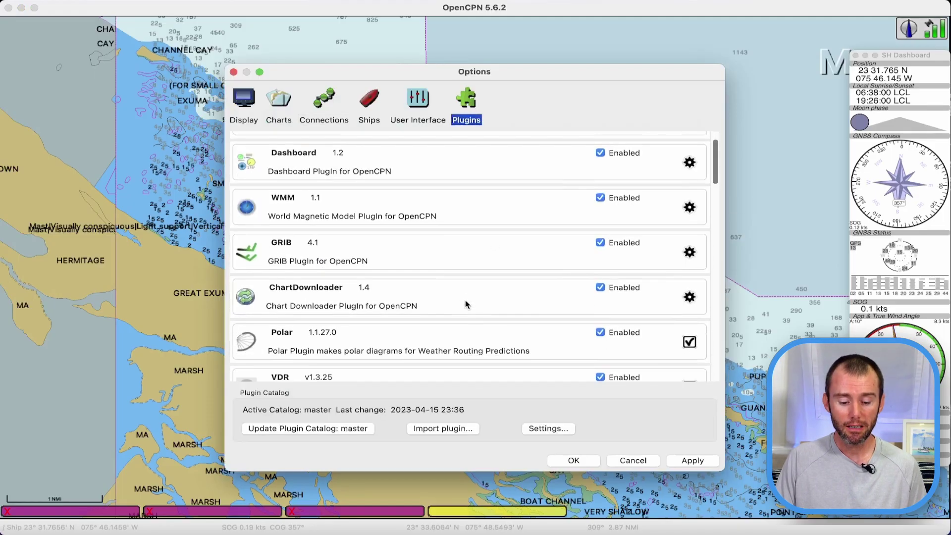